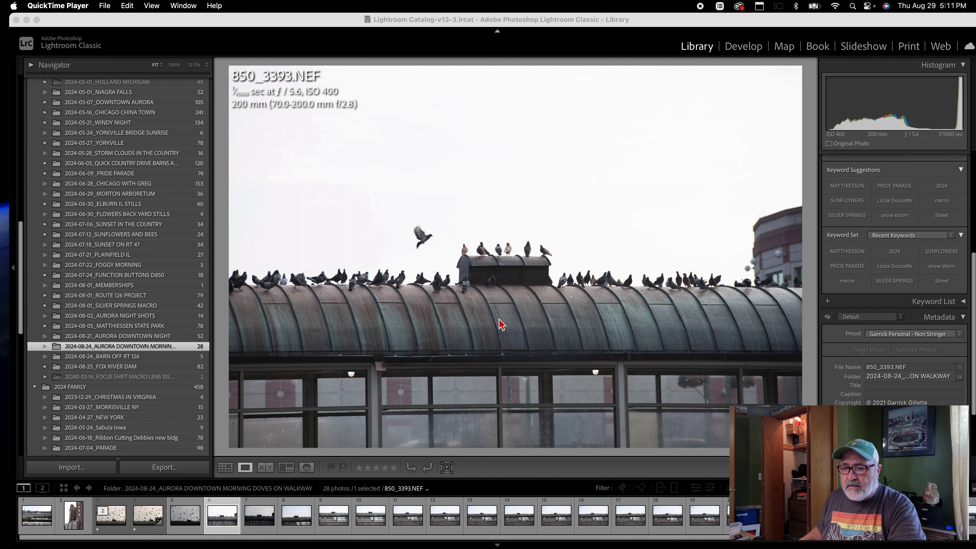
Glance at the pigeons-in-flight shot, then reselect the rooftop pigeon photo 850_3393
left_click(186, 518)
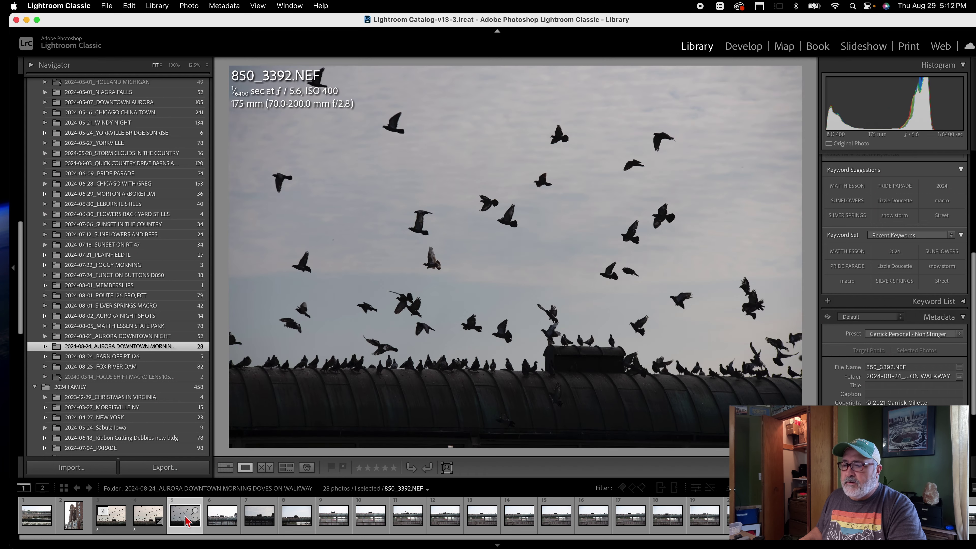
left_click(223, 525)
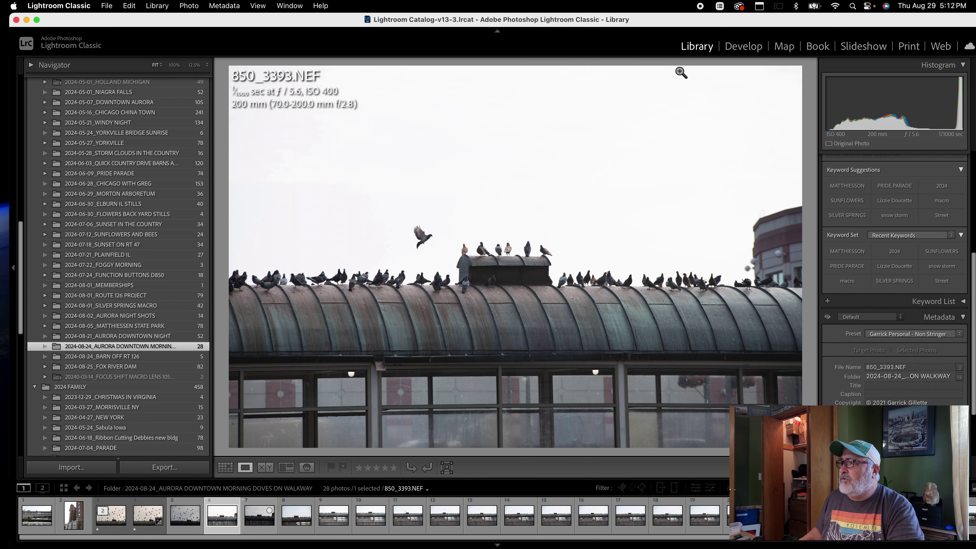
In Develop, apply Auto tone and Auto white balance, cool Temp to 5,657, Highlights -100, Shadows +76
left_click(730, 46)
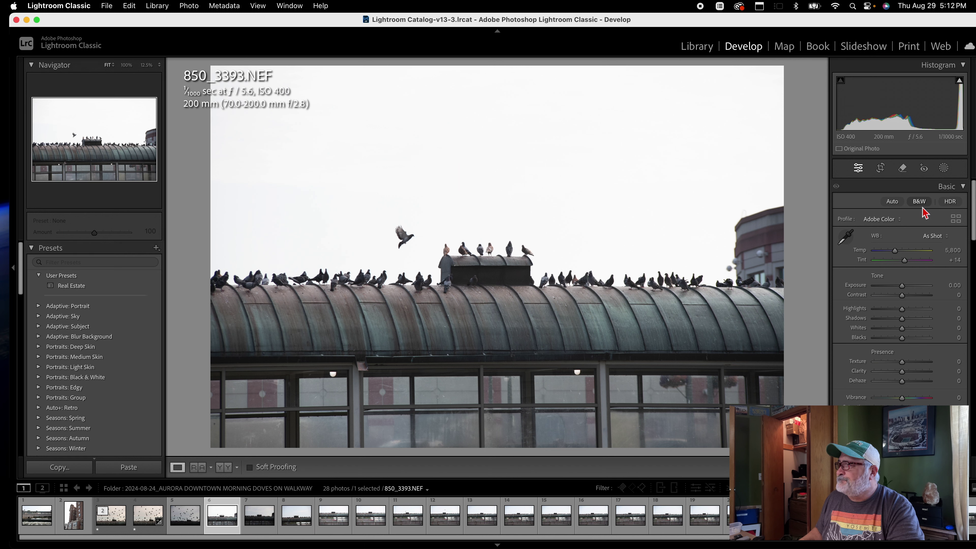
left_click(894, 203)
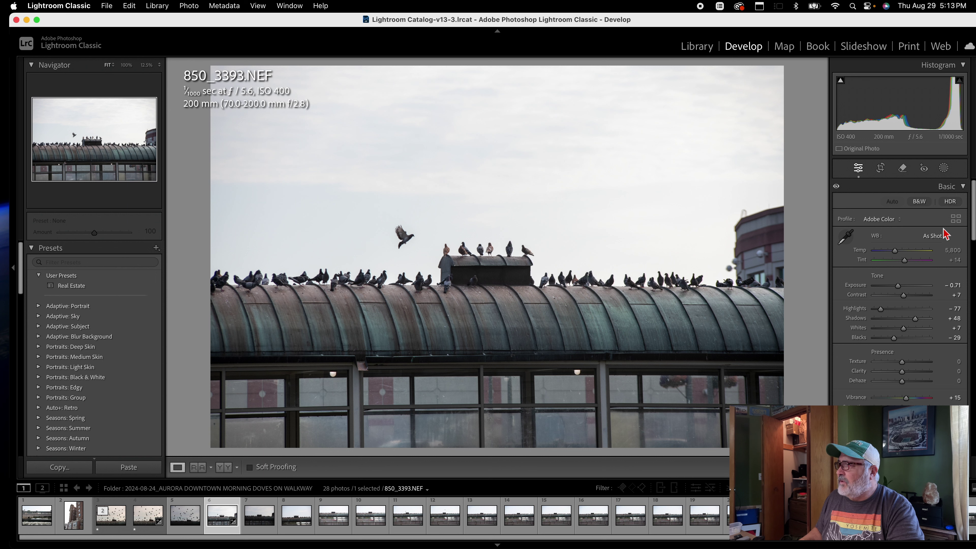
left_click(937, 235)
left_click(938, 264)
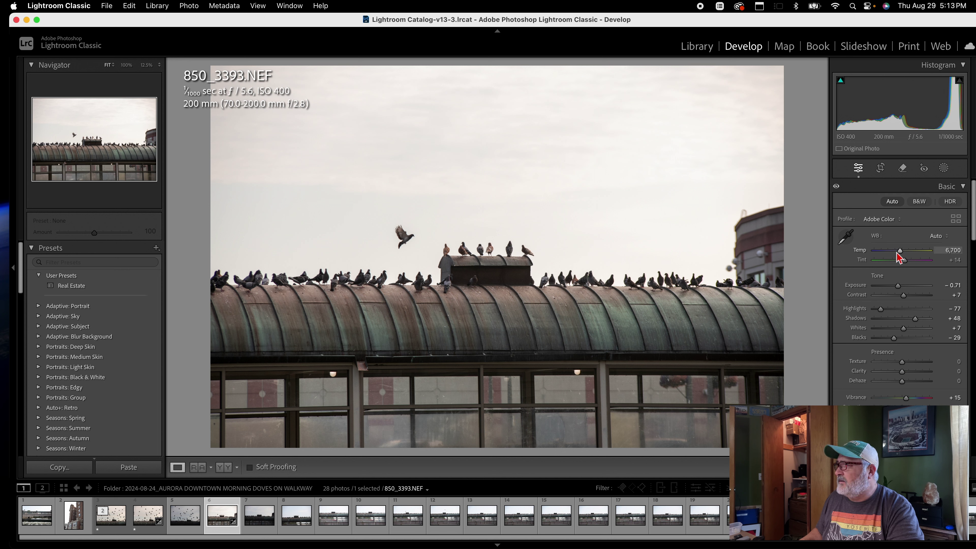
left_click_drag(898, 253, 895, 254)
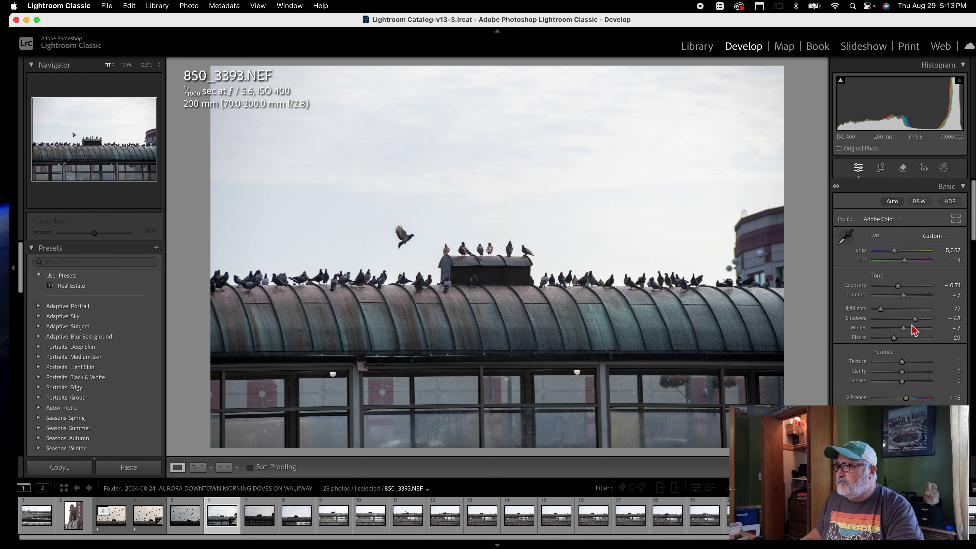
left_click_drag(880, 308, 923, 326)
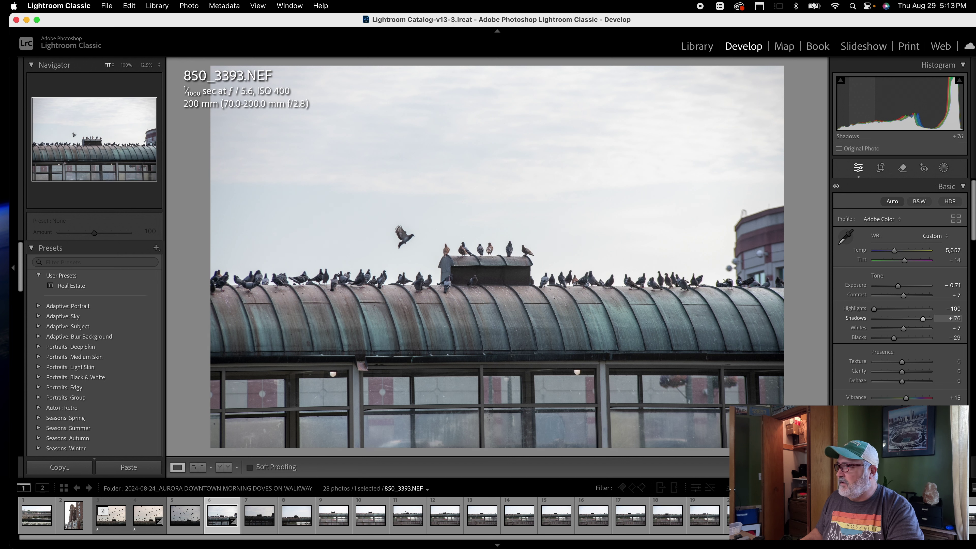
Raise Whites to +40 and drop Blacks to -58 using the clipping preview, then add Clarity +6
left_click(904, 329, "alt")
left_click_drag(904, 329, 884, 342)
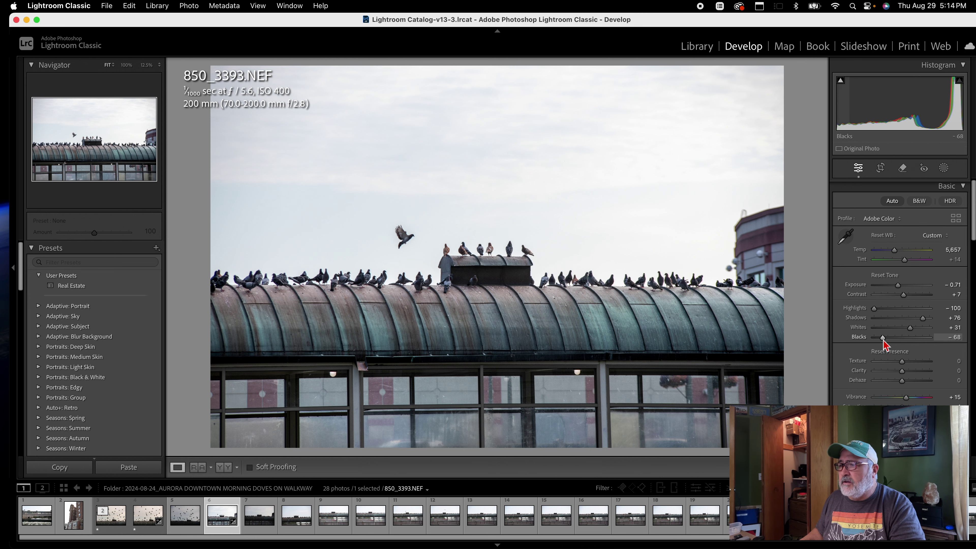
left_click_drag(884, 339, 914, 330)
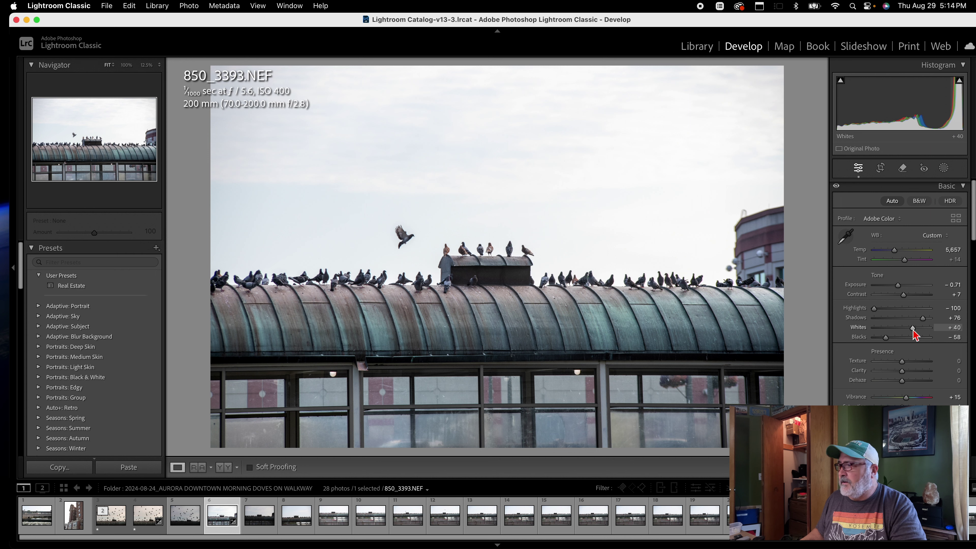
left_click(903, 371)
left_click_drag(903, 371, 905, 370)
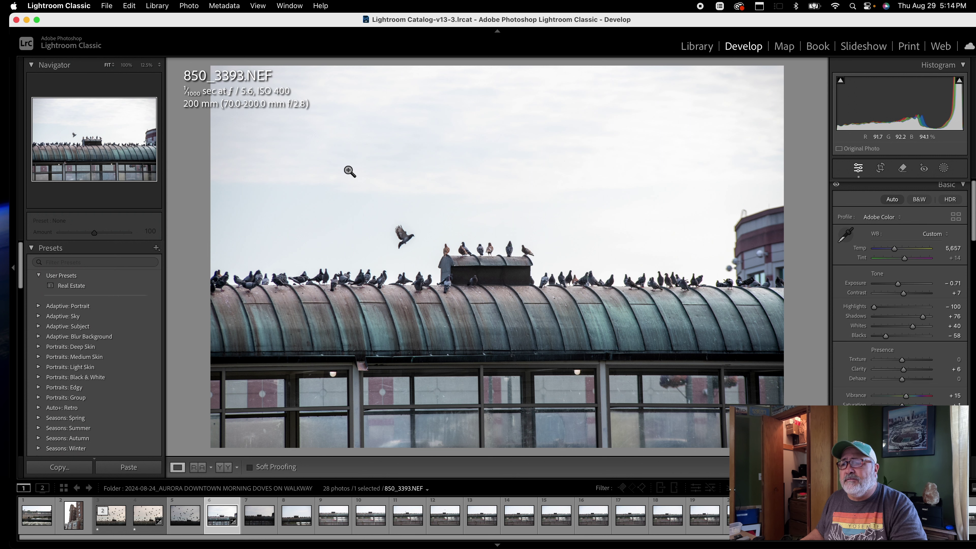
scroll(847, 398, "down", 5)
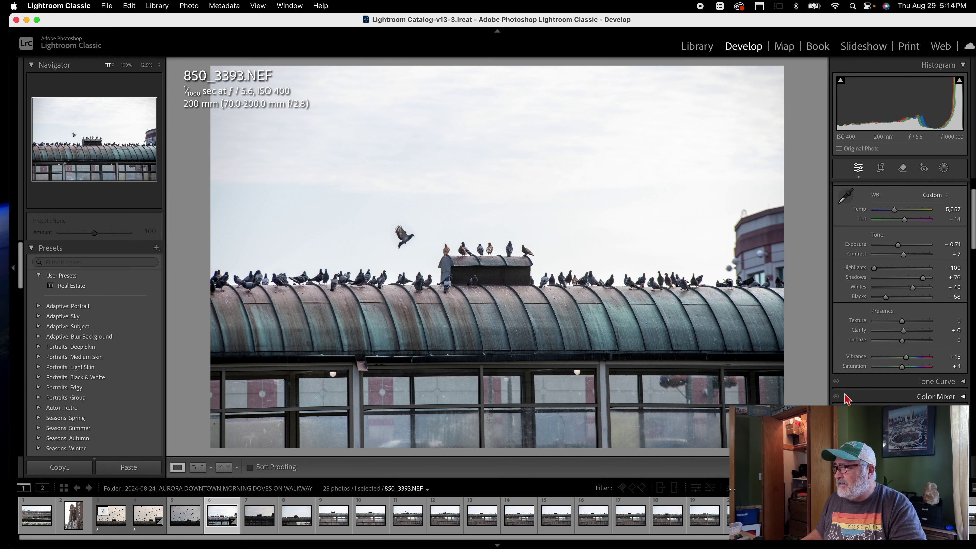
scroll(847, 398, "down", 2)
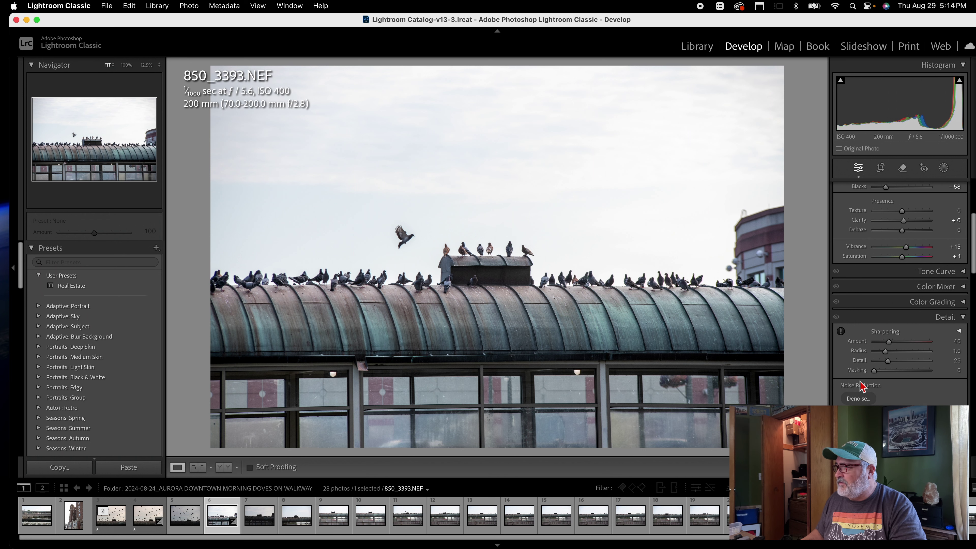
scroll(908, 390, "down", 1)
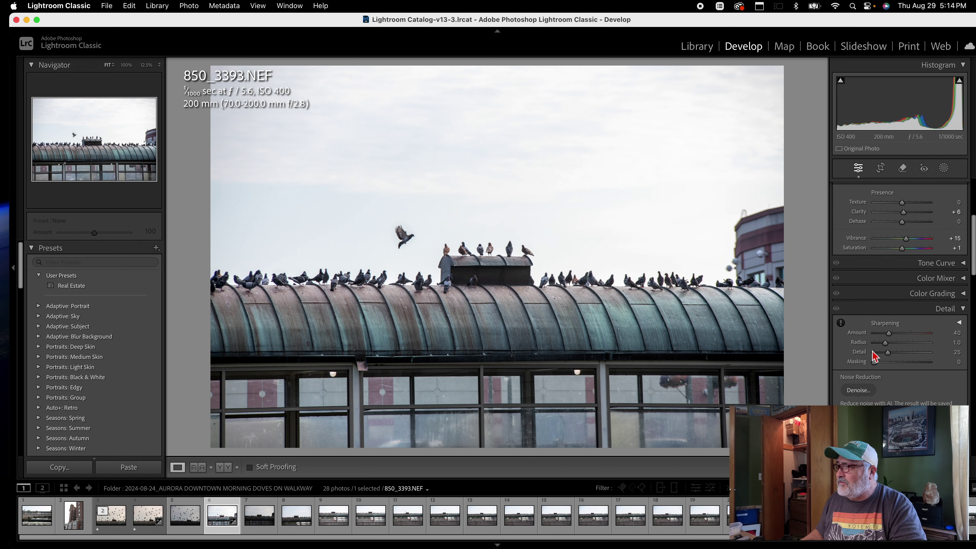
scroll(903, 347, "down", 2)
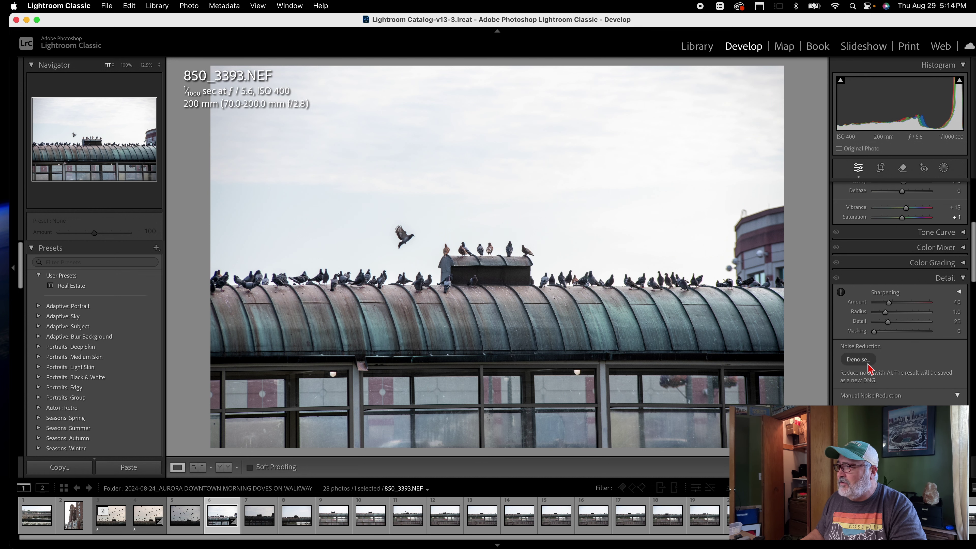
left_click(858, 359)
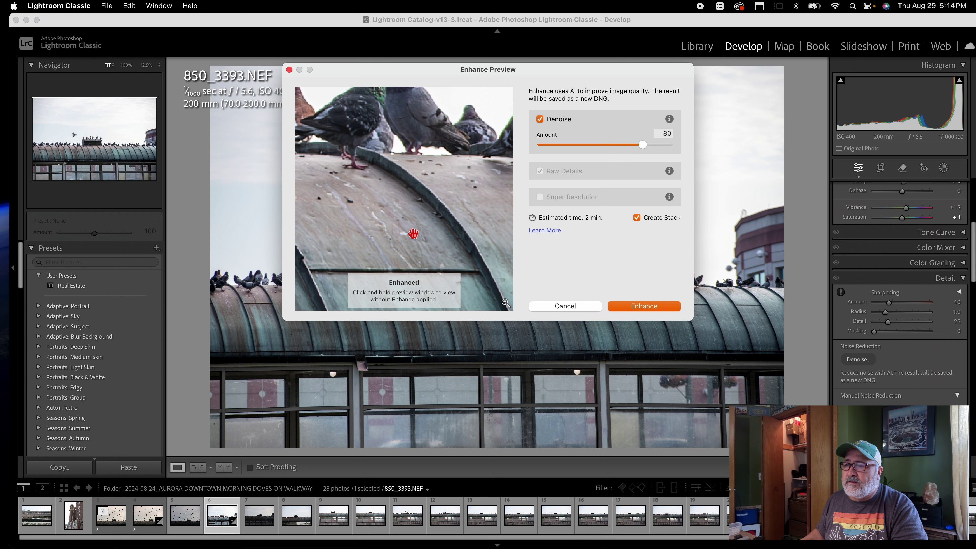
left_click_drag(413, 234, 412, 233)
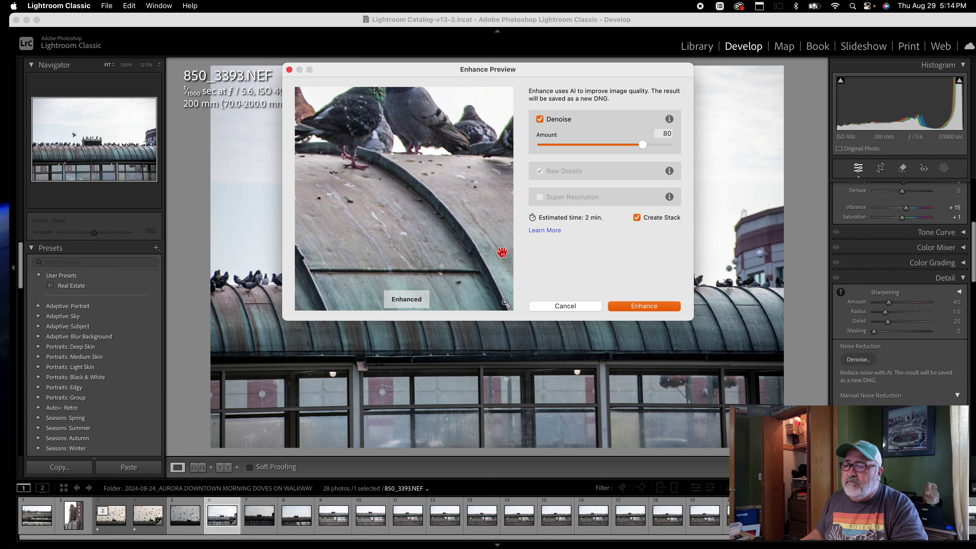
left_click_drag(412, 240, 412, 239)
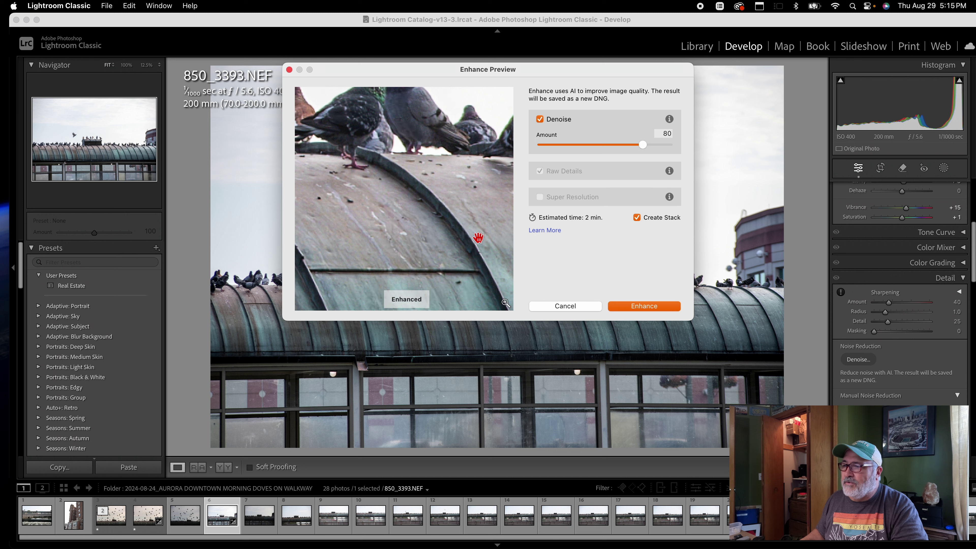
left_click(569, 310)
scroll(863, 394, "down", 5)
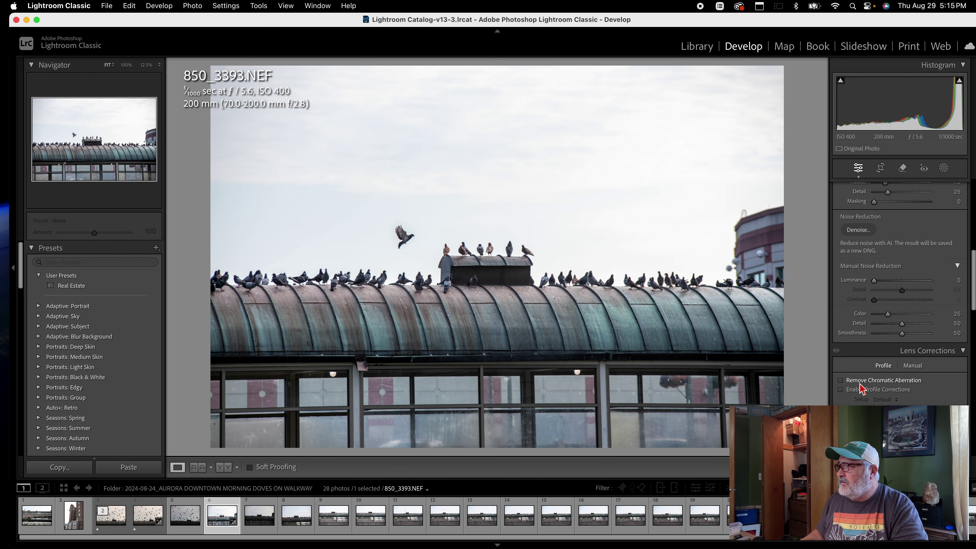
Enable the Sigma APO 70-200mm profile correction, remove chromatic aberration, and apply Upright Auto
scroll(879, 384, "down", 1)
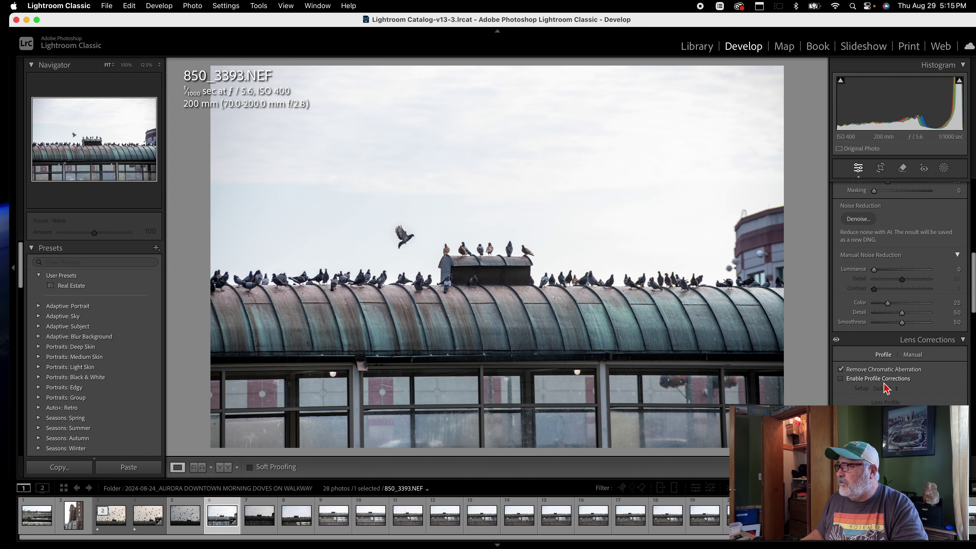
scroll(898, 378, "down", 1)
scroll(884, 371, "down", 5)
scroll(891, 300, "down", 3)
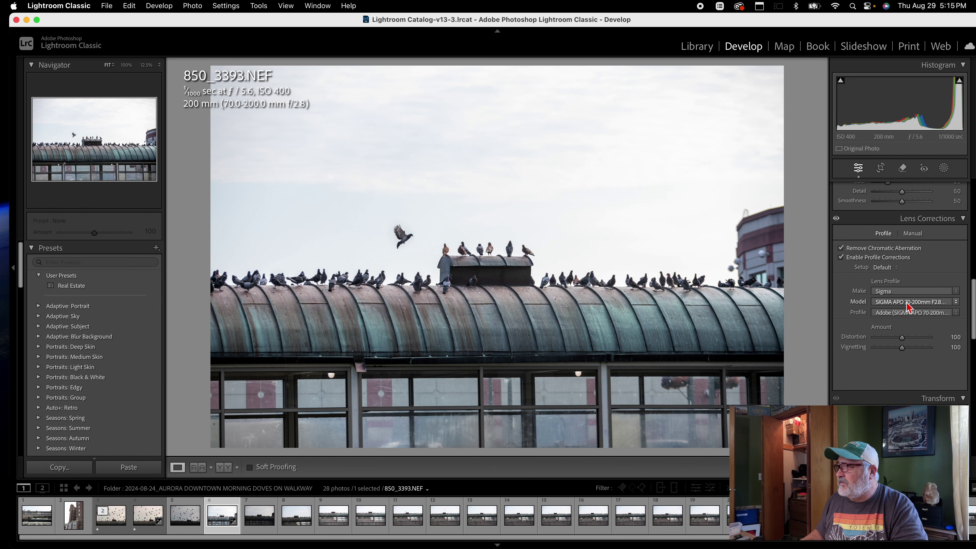
scroll(901, 327, "down", 3)
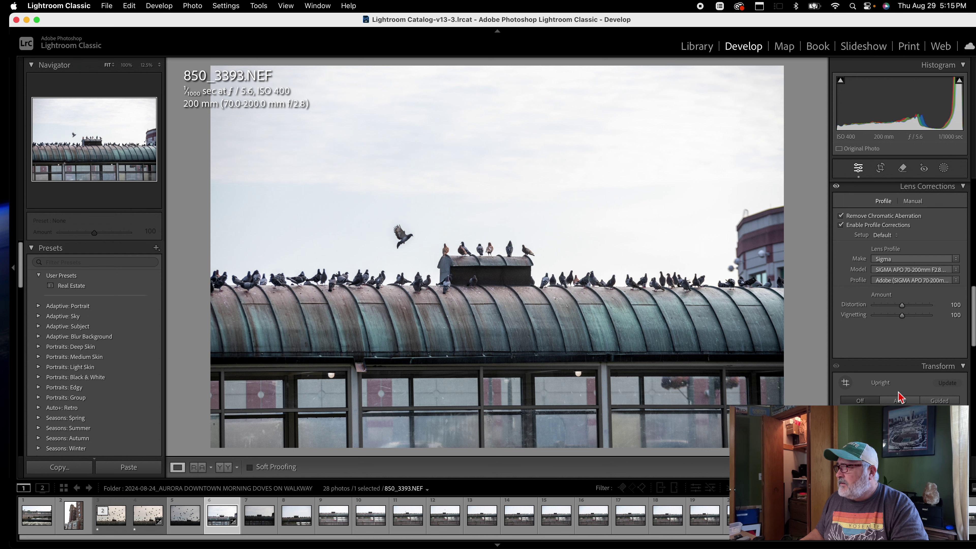
scroll(897, 396, "down", 5)
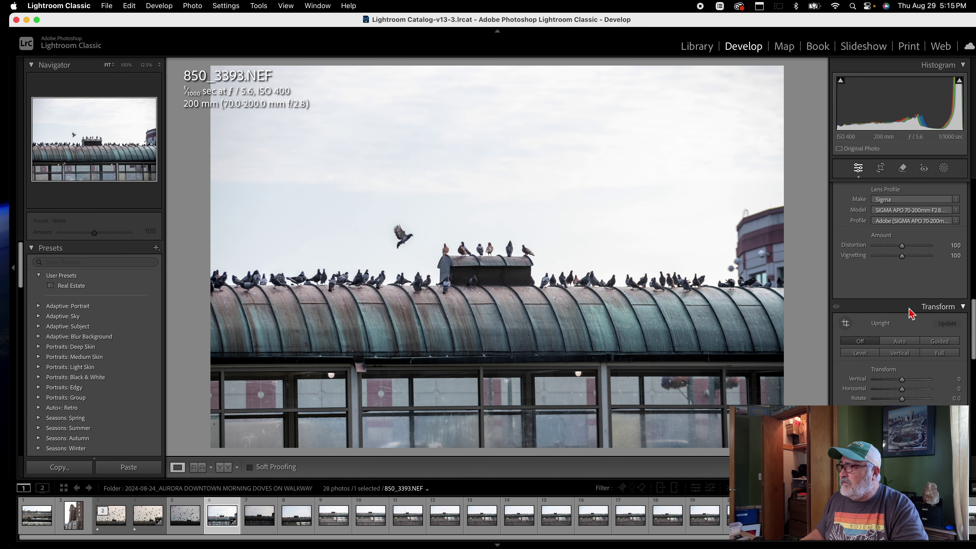
left_click(899, 341)
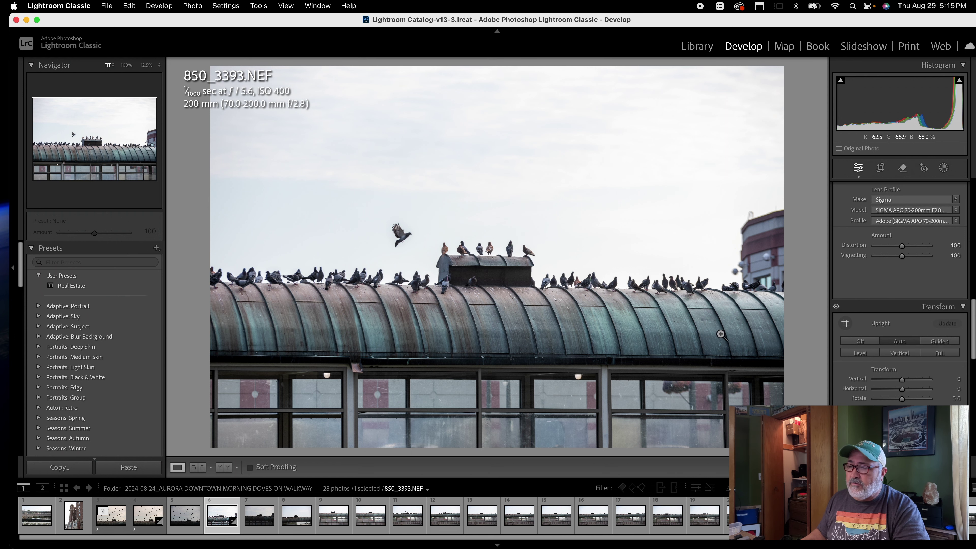
left_click(853, 353)
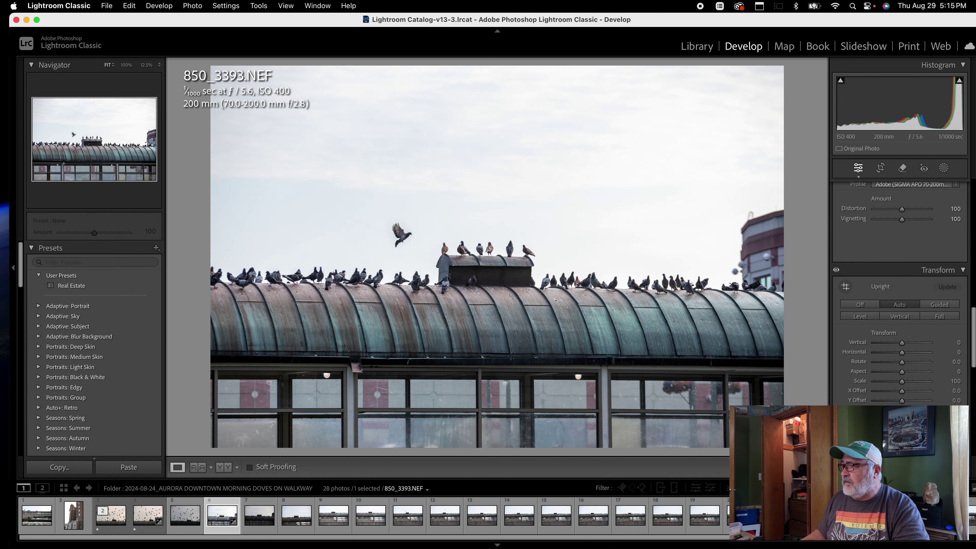
scroll(853, 353, "down", 4)
scroll(899, 308, "up", 1)
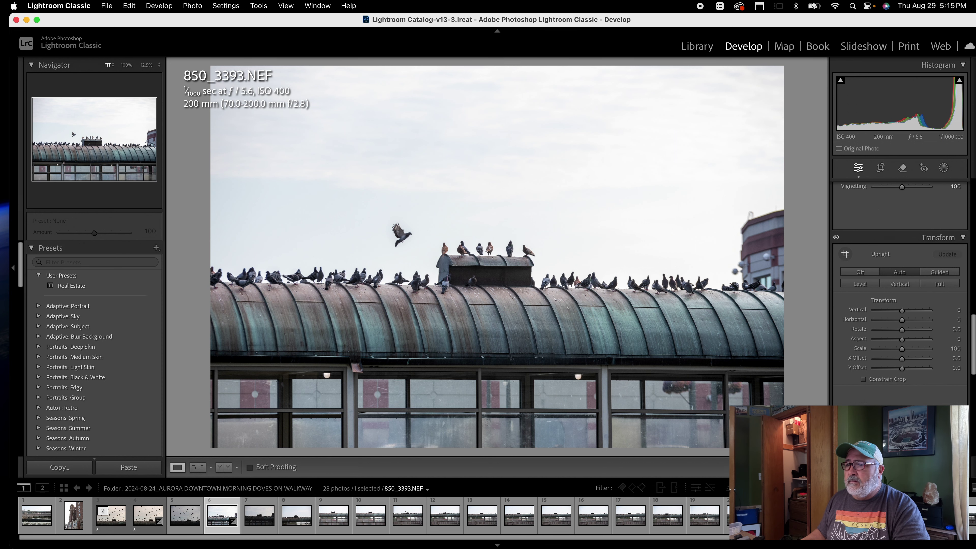
scroll(899, 296, "up", 10)
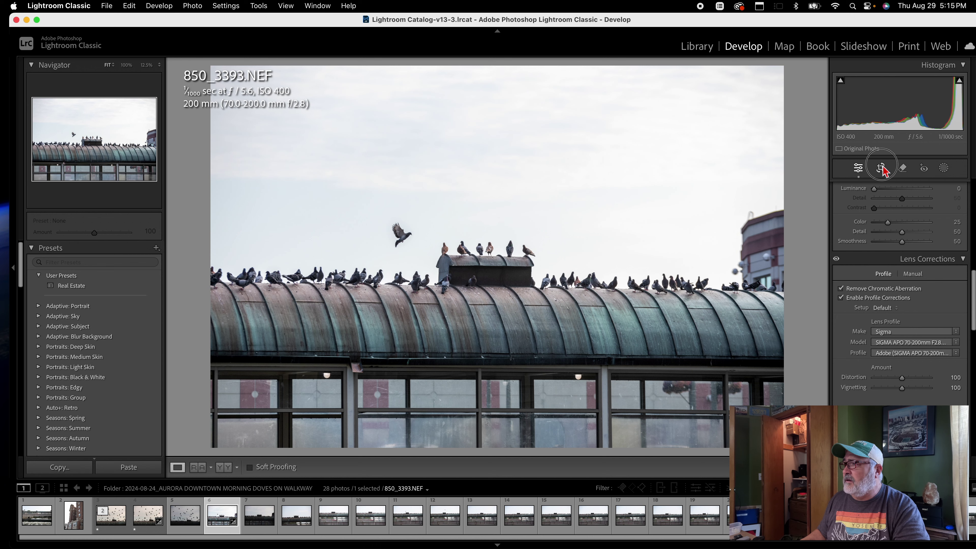
Open the Crop tool and set its aspect ratio to 16 x 9
left_click(880, 168)
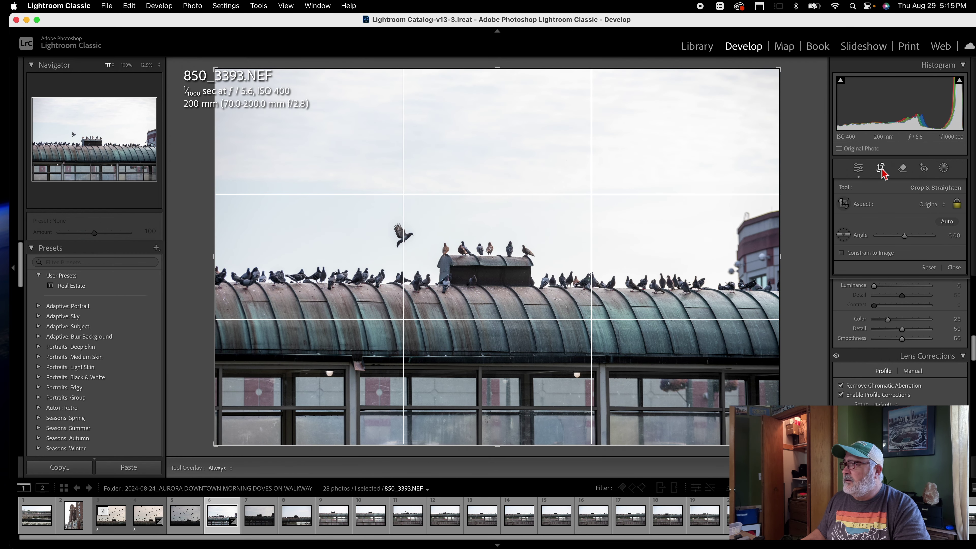
left_click(880, 168)
left_click(881, 170)
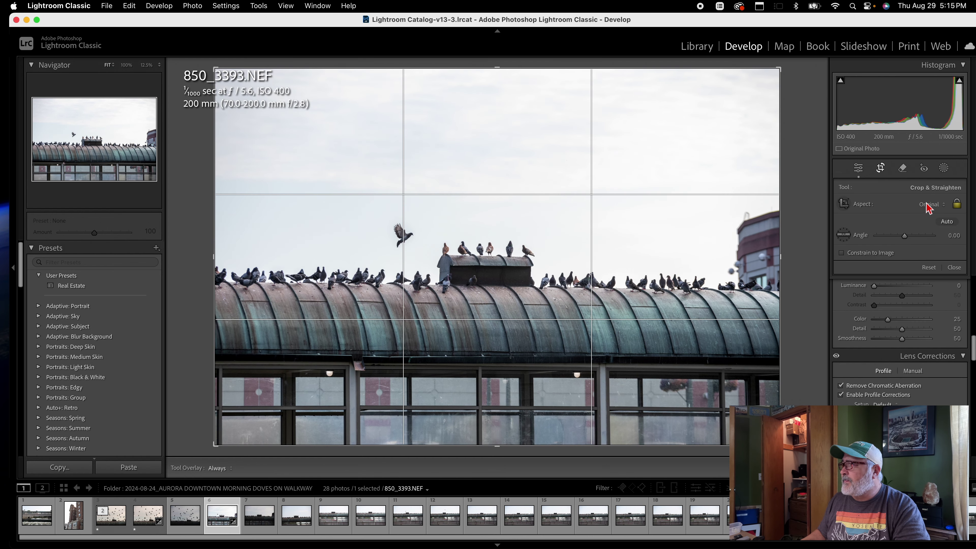
left_click(929, 208)
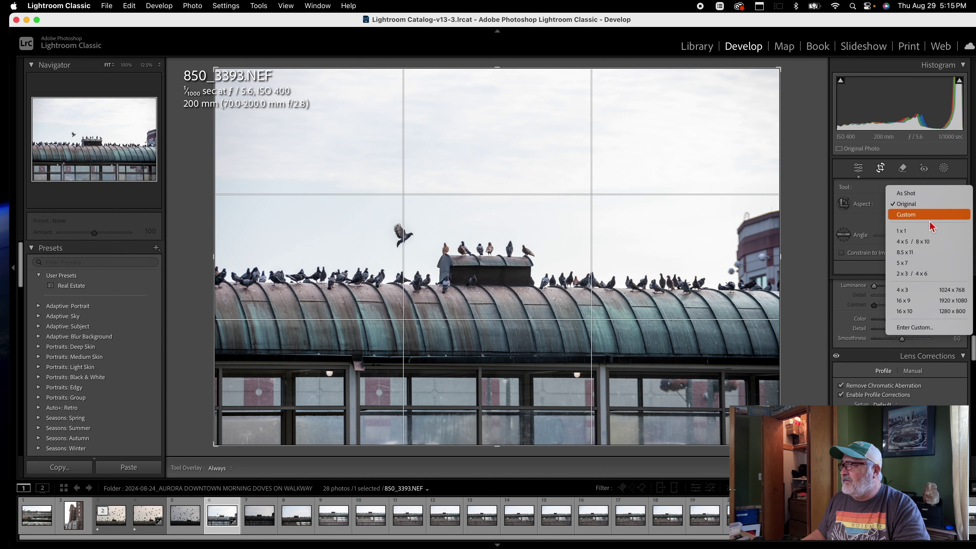
left_click(916, 299)
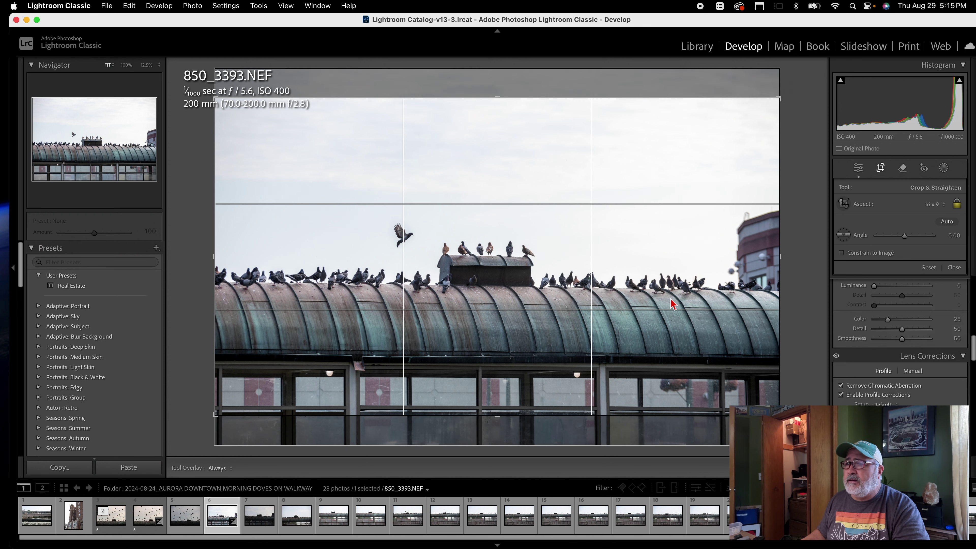
Tighten the 16 x 9 crop from the top and right around the pigeons, then apply it
left_click(504, 100)
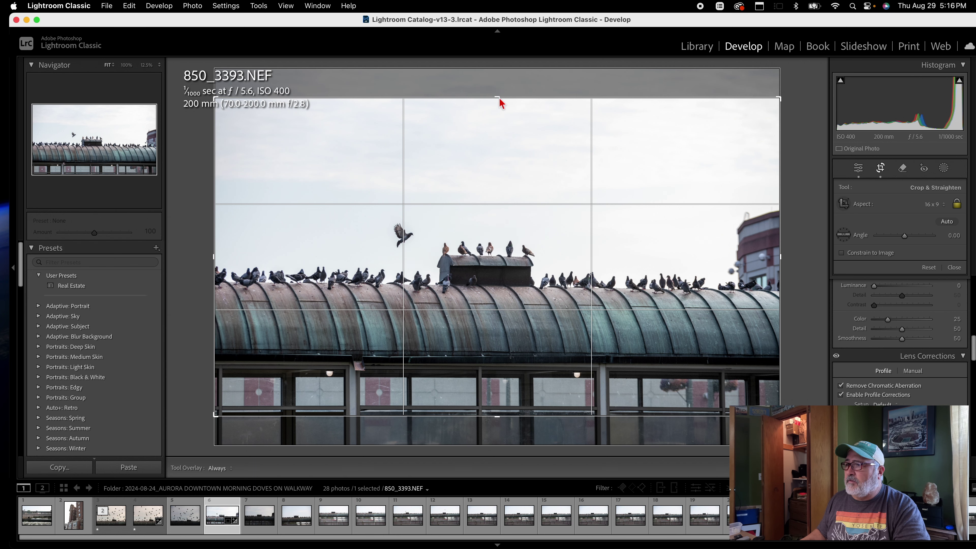
left_click_drag(500, 99, 497, 111)
left_click_drag(550, 197, 565, 184)
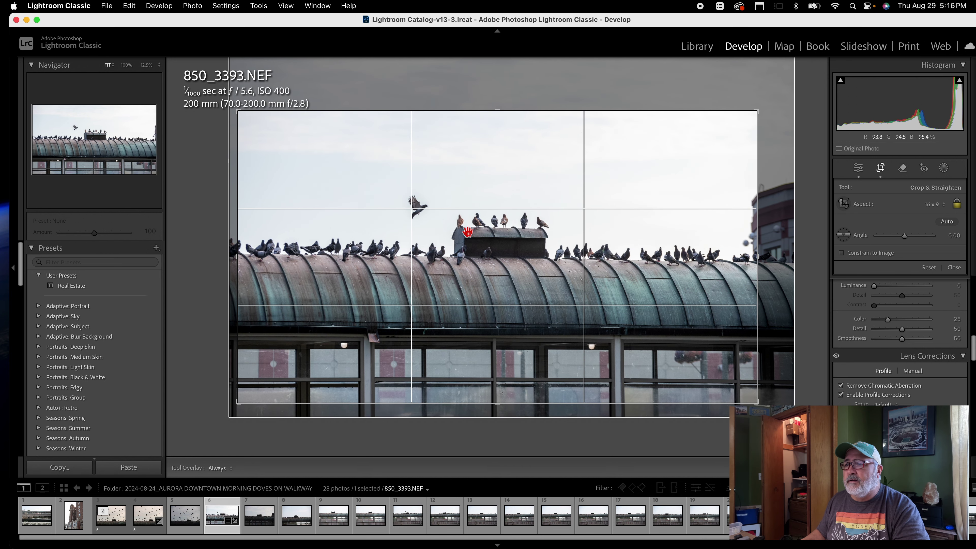
left_click_drag(470, 233, 457, 225)
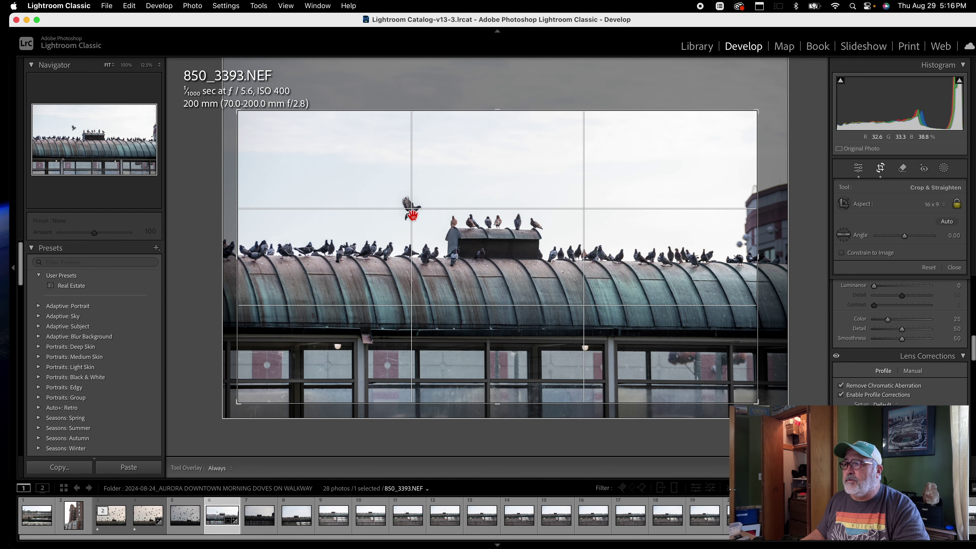
left_click_drag(765, 254, 744, 260)
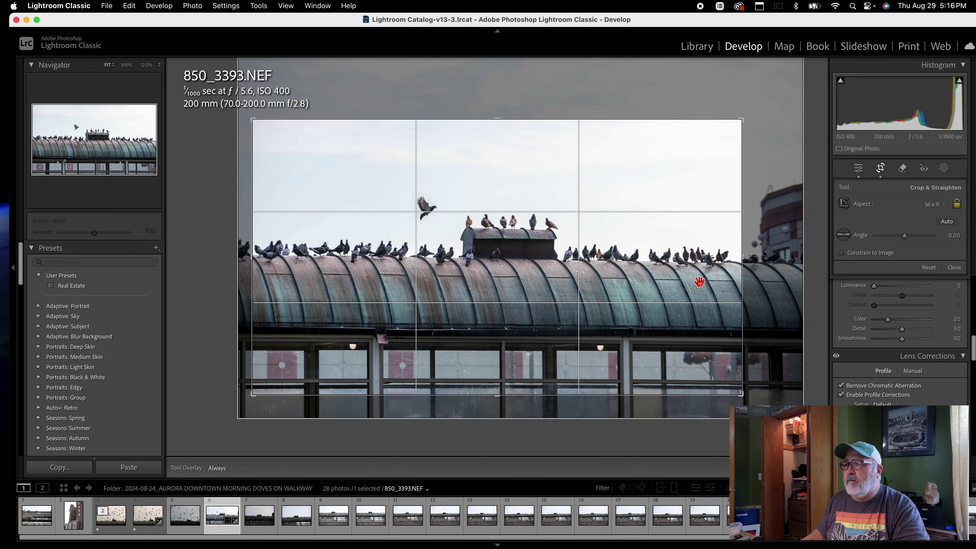
left_click_drag(688, 279, 661, 280)
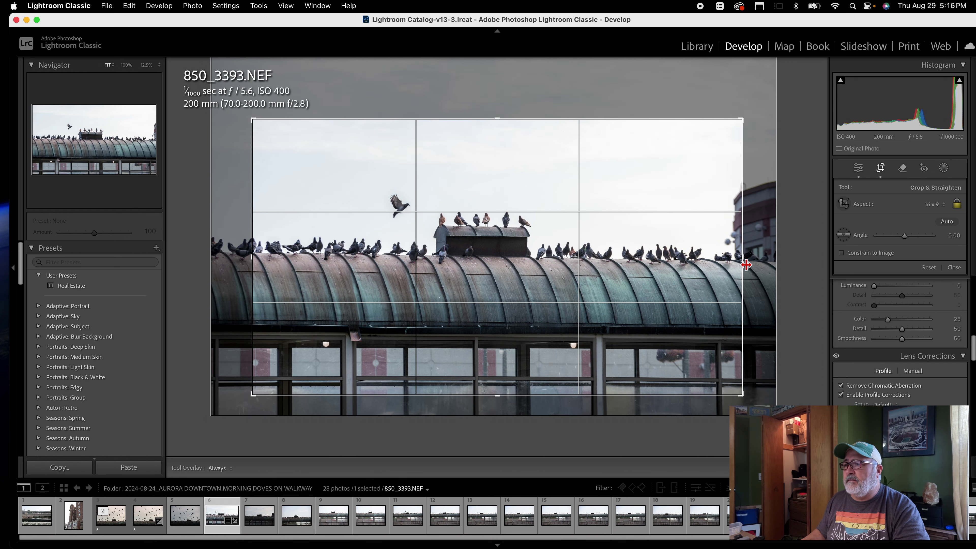
left_click_drag(749, 265, 724, 269)
left_click_drag(667, 287, 671, 285)
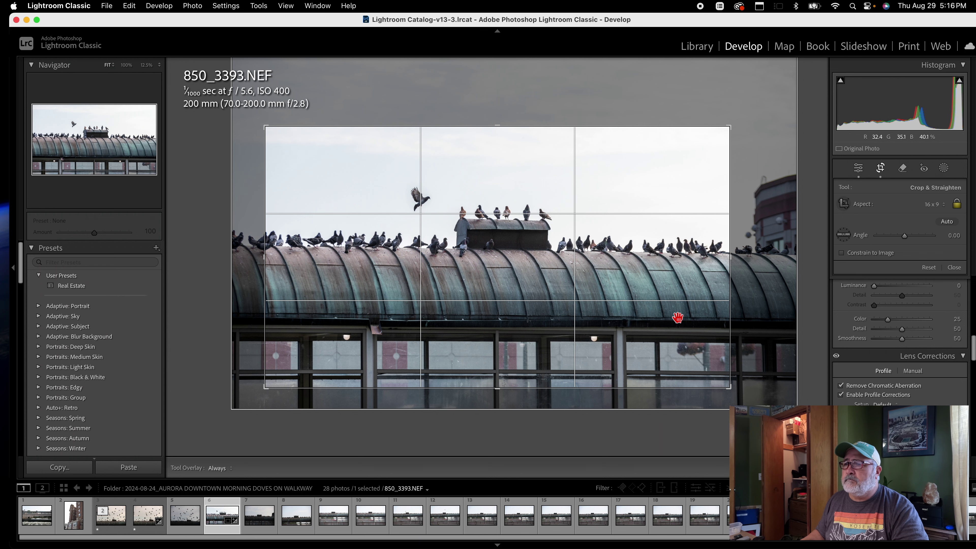
left_click_drag(664, 319, 662, 305)
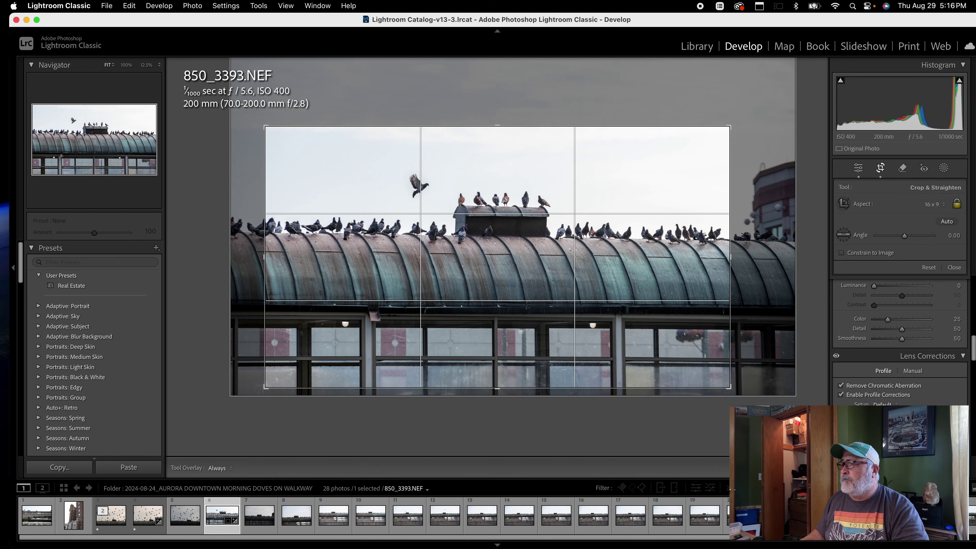
left_click(952, 267)
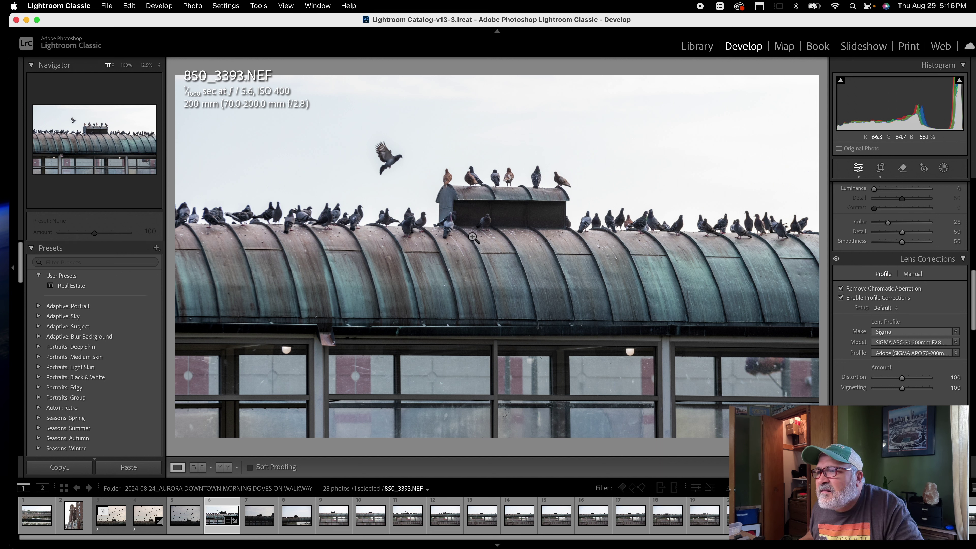
left_click(455, 228)
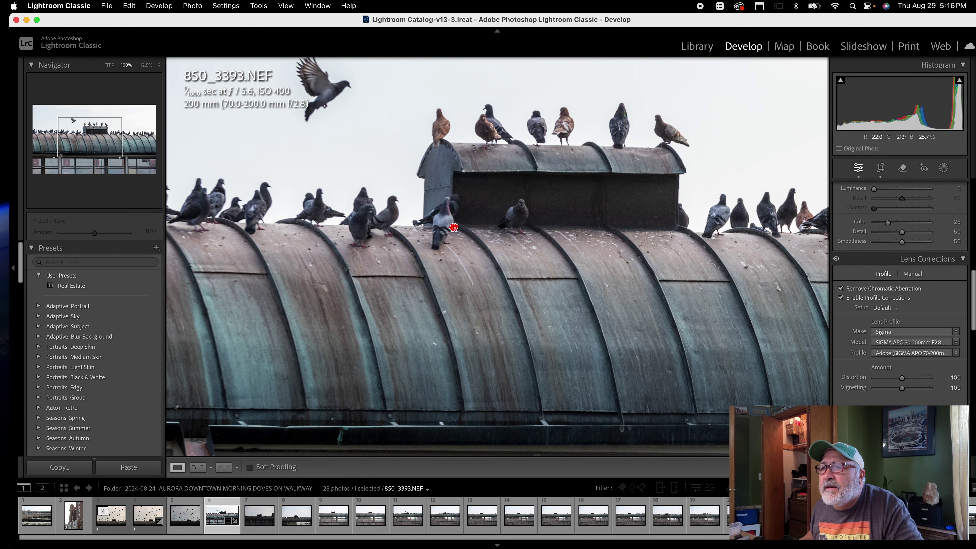
left_click(454, 228)
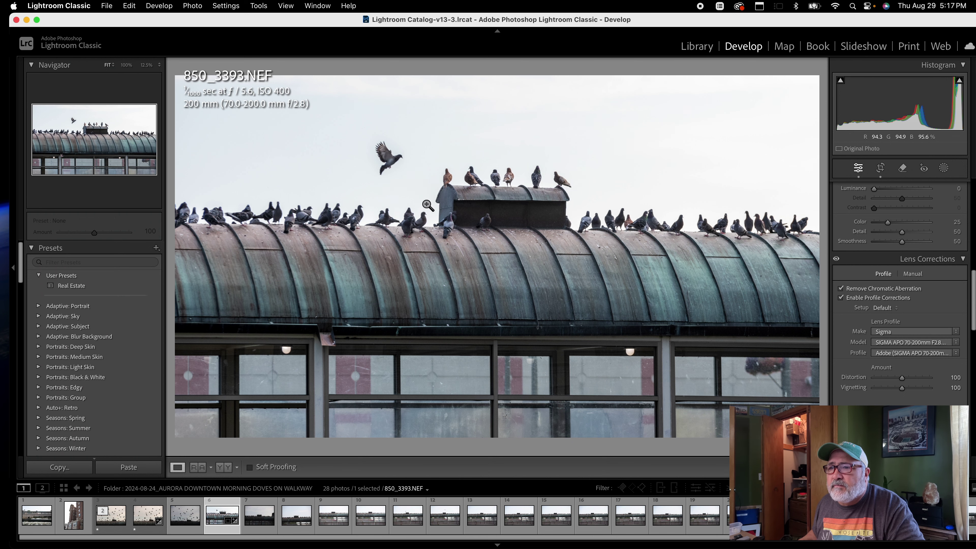
left_click(313, 230)
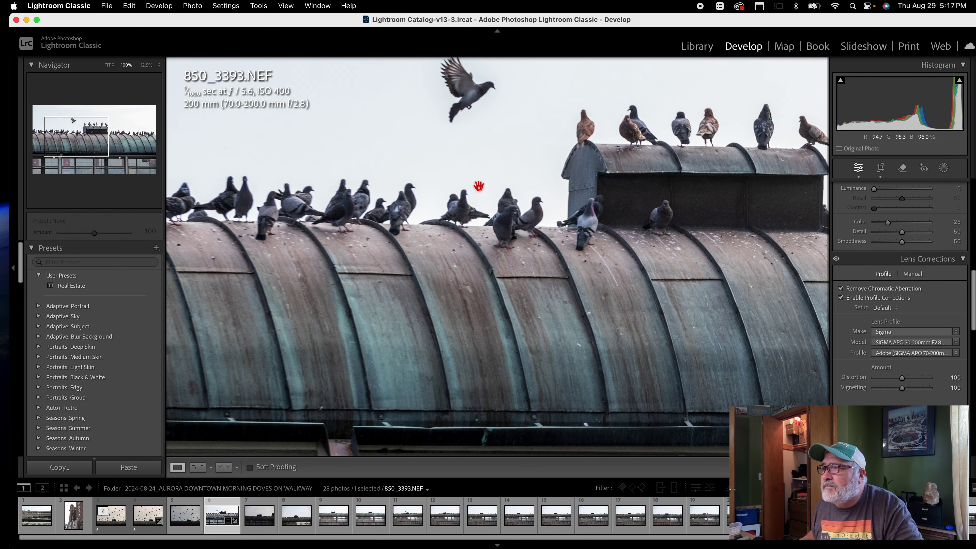
left_click(601, 222)
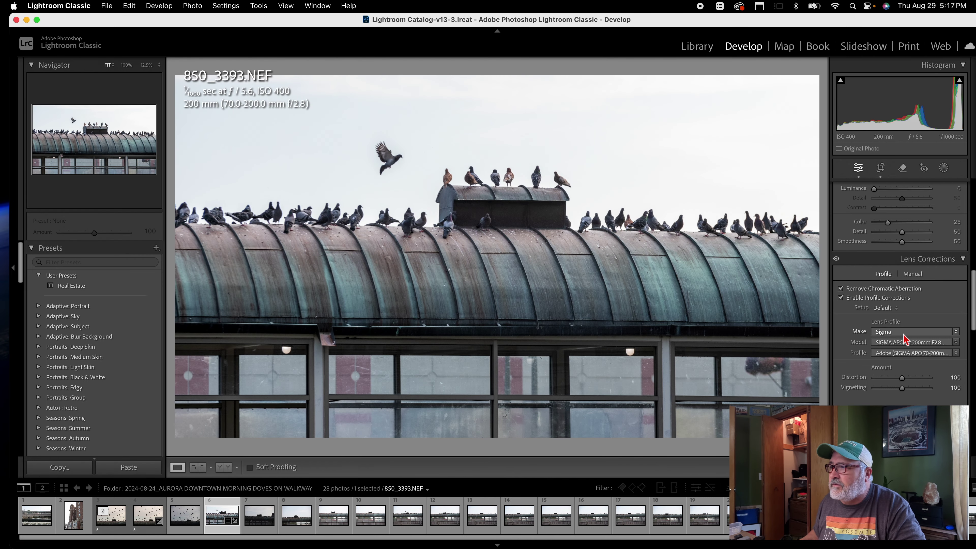
scroll(900, 340, "down", 5)
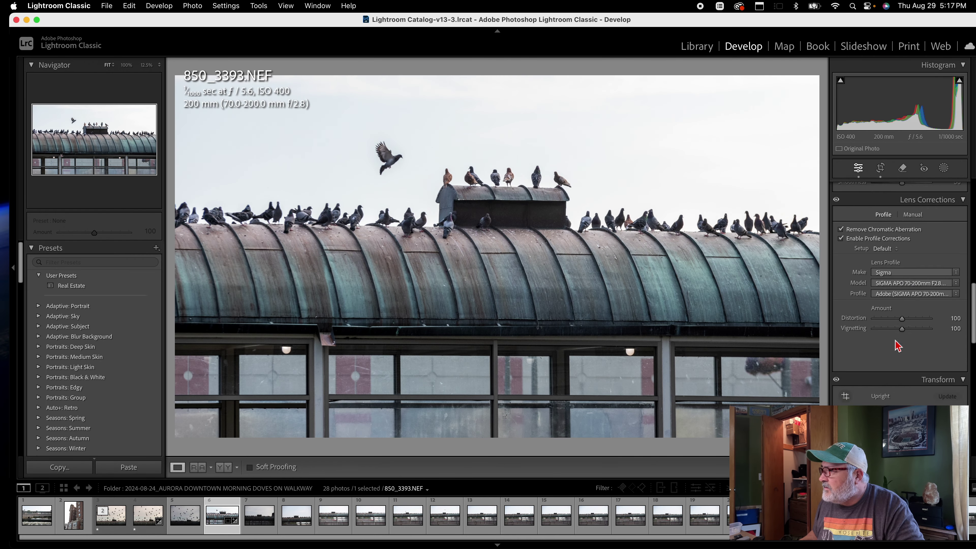
scroll(895, 344, "down", 4)
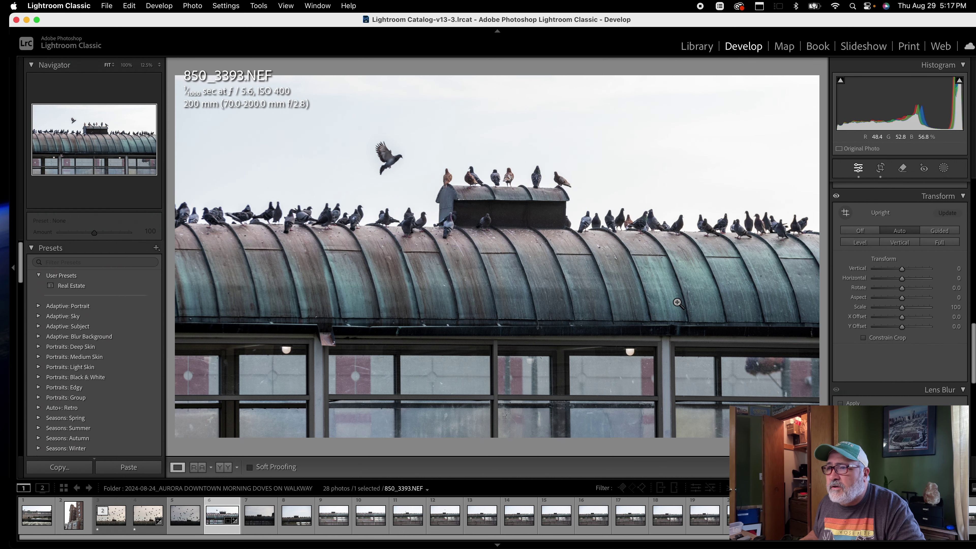
scroll(870, 386, "down", 2)
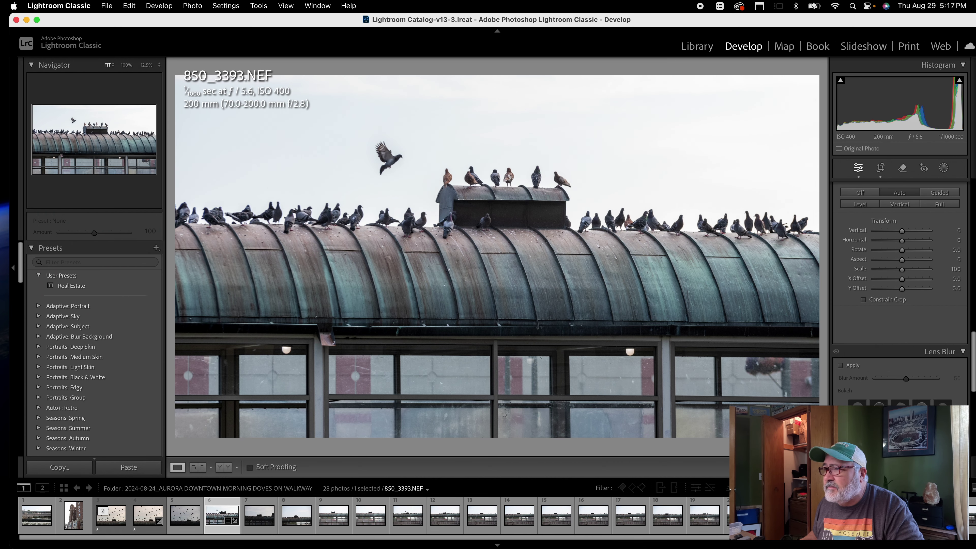
scroll(899, 288, "down", 3)
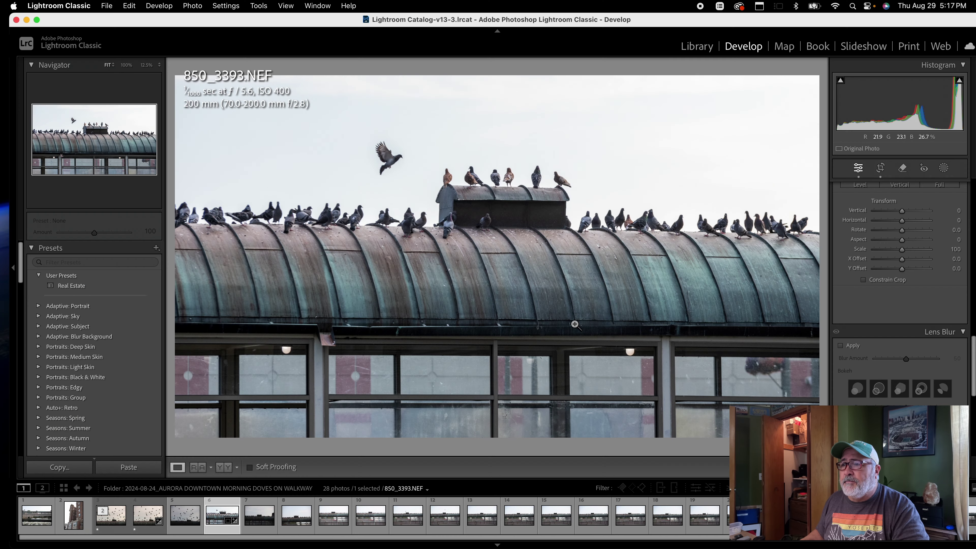
Use Edit In > Color Efex Pro 4 to make 850_3393-Edit.tif, a copy with Lightroom adjustments
right_click(478, 293)
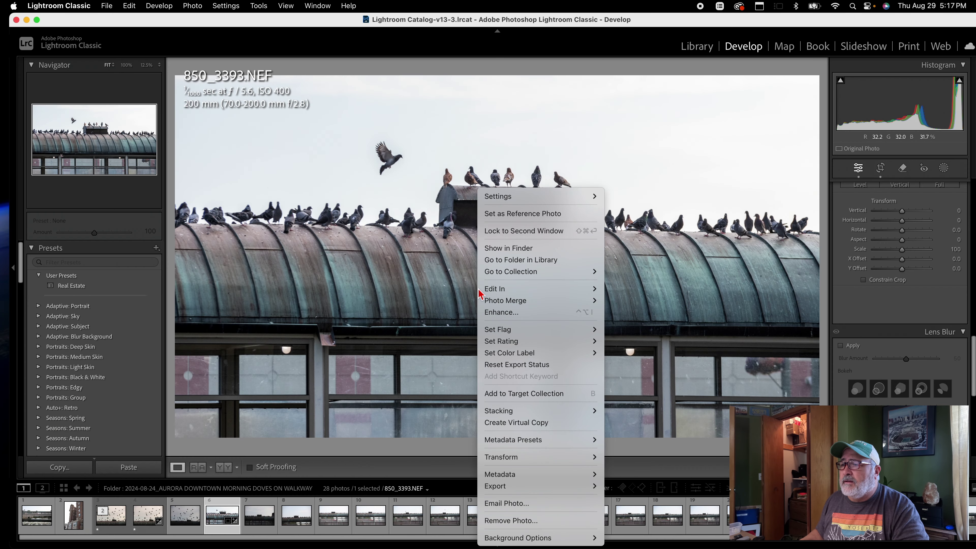
left_click(411, 275)
right_click(473, 271)
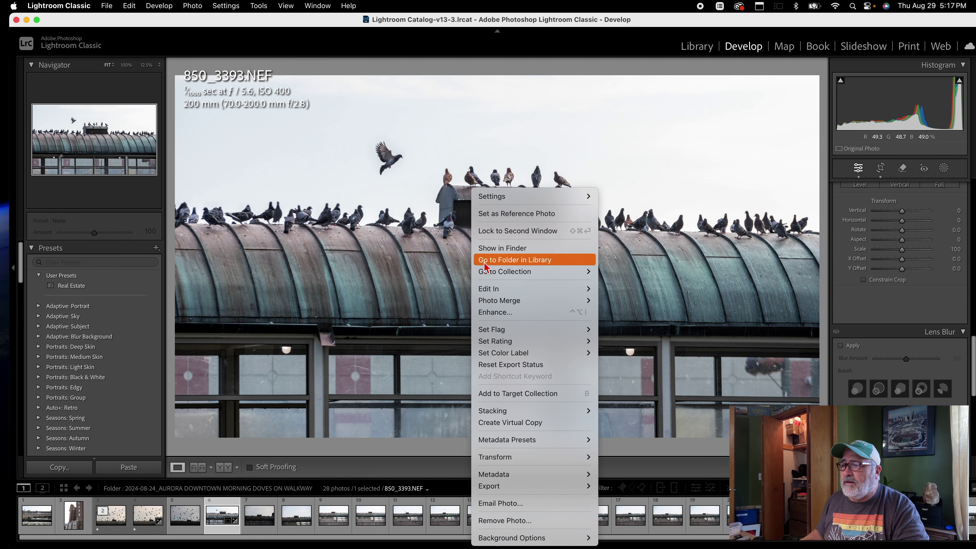
mouse_move(522, 291)
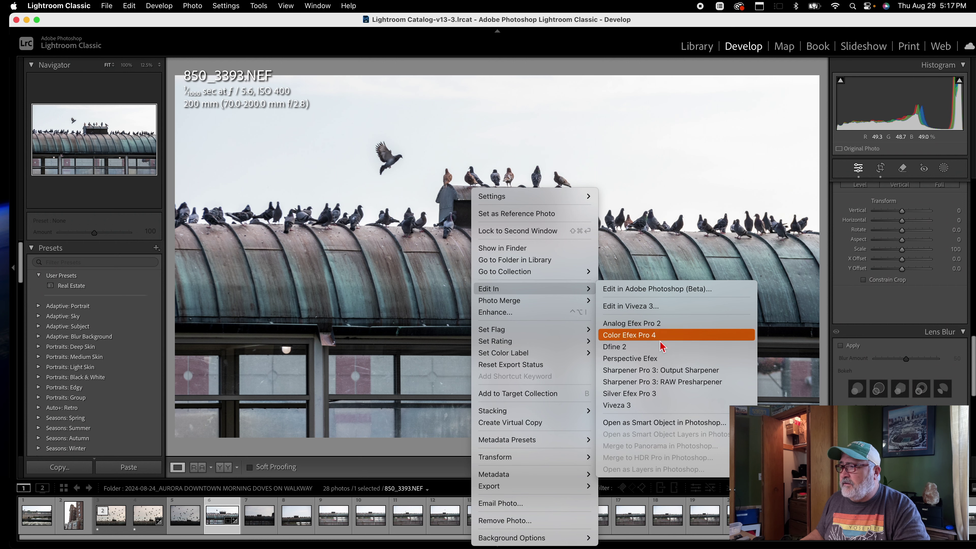
left_click(652, 335)
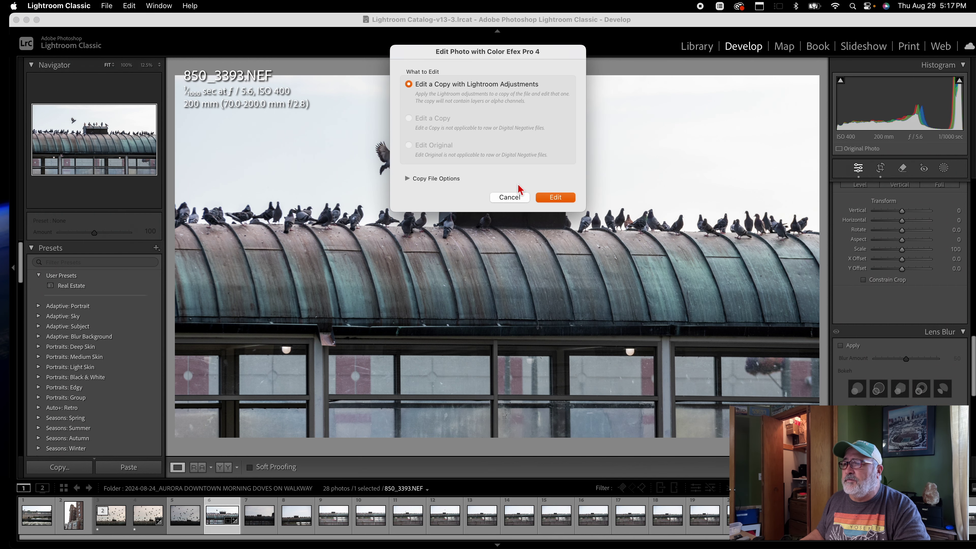
left_click(556, 198)
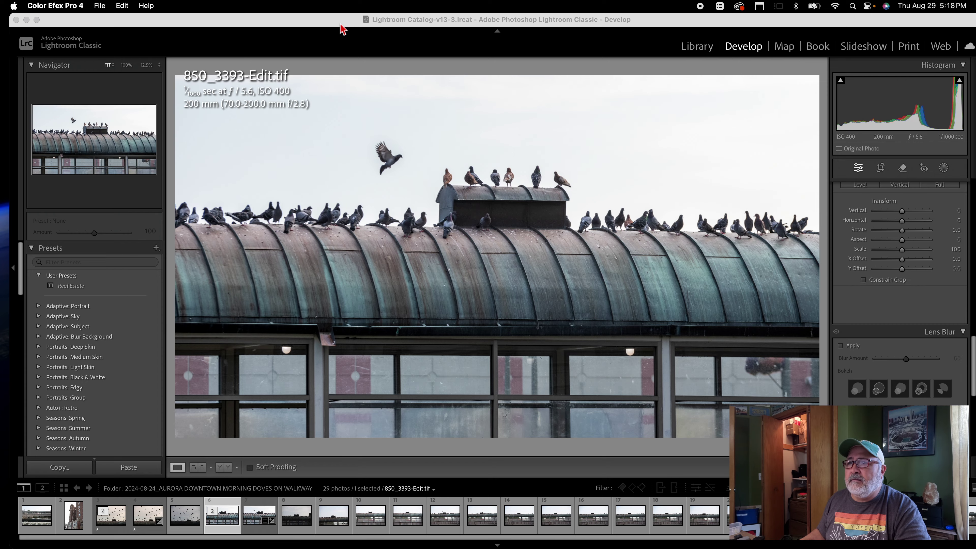
Move Lightroom aside, minimize the Sleeper chat window, and restore Lightroom to fill the screen
left_click_drag(342, 29, 394, 346)
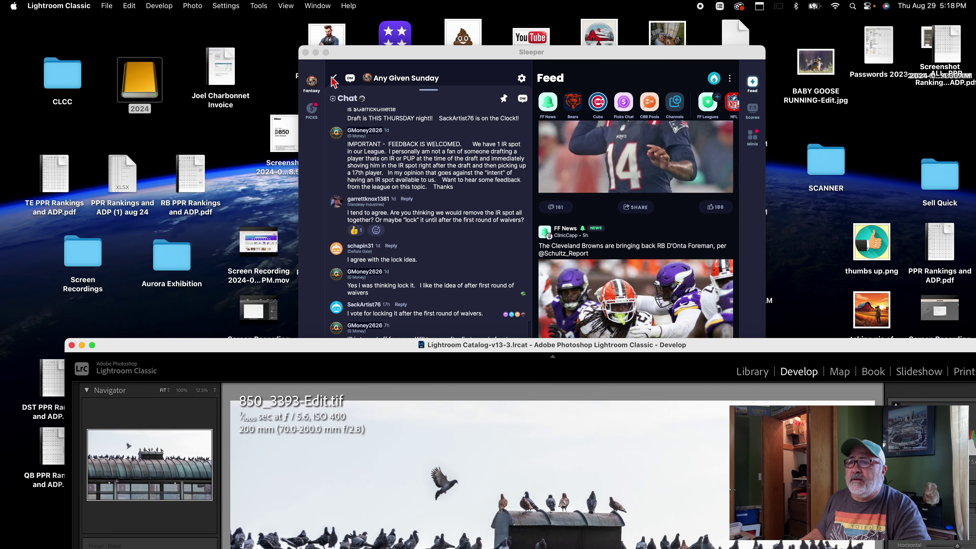
left_click(316, 53)
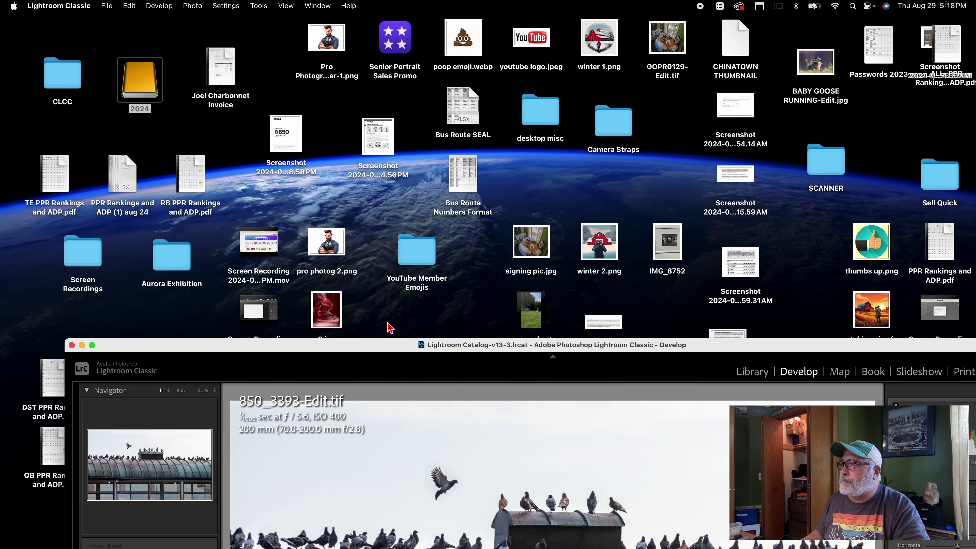
double_click(574, 344)
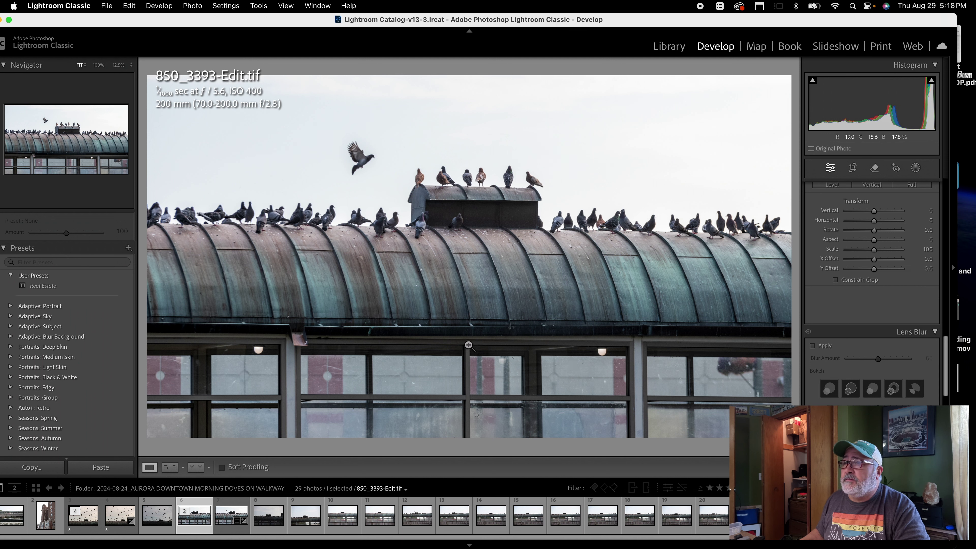
left_click_drag(303, 24, 322, 24)
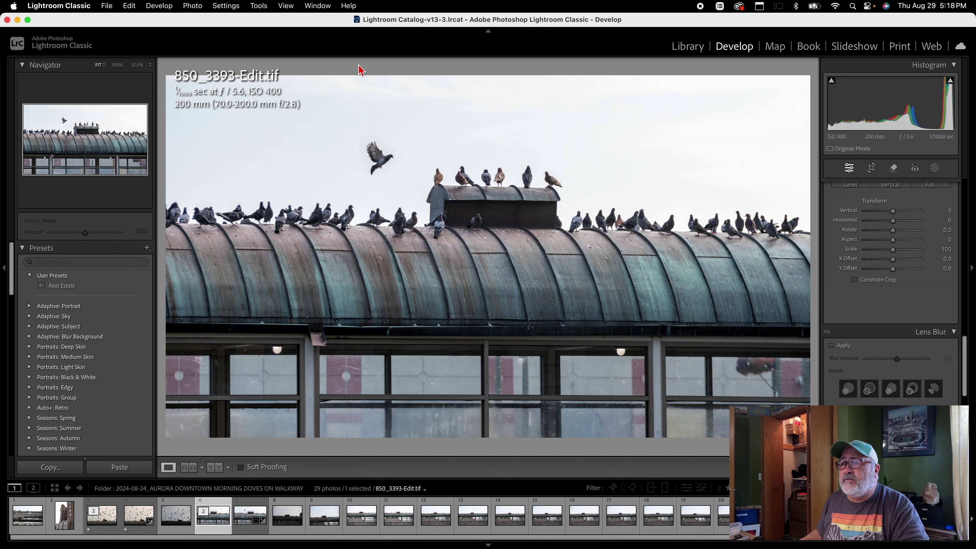
Bring up the pigeon copy's context menu to launch it in Color Efex Pro 4
right_click(419, 157)
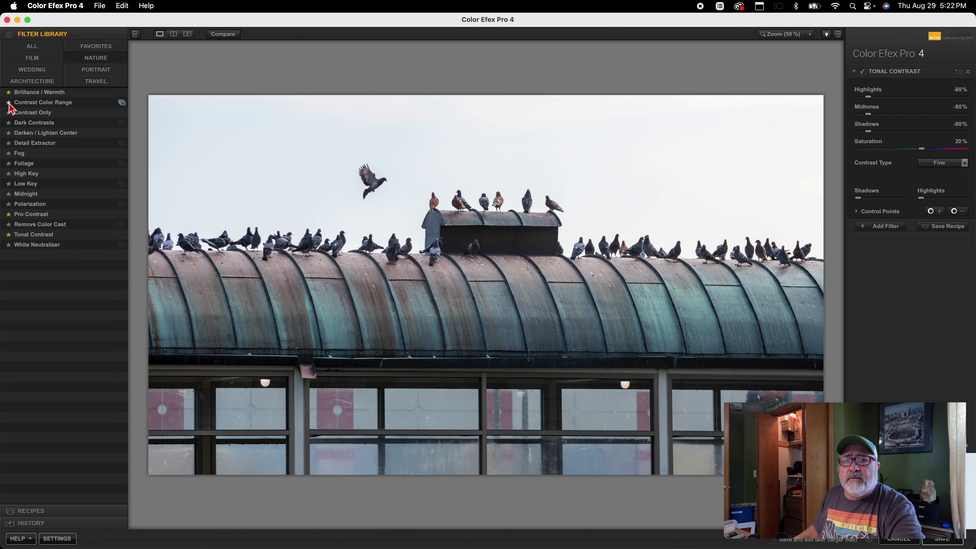
Browse the ALL filter list, then switch to FAVORITES and select Brilliance / Warmth
left_click(122, 94)
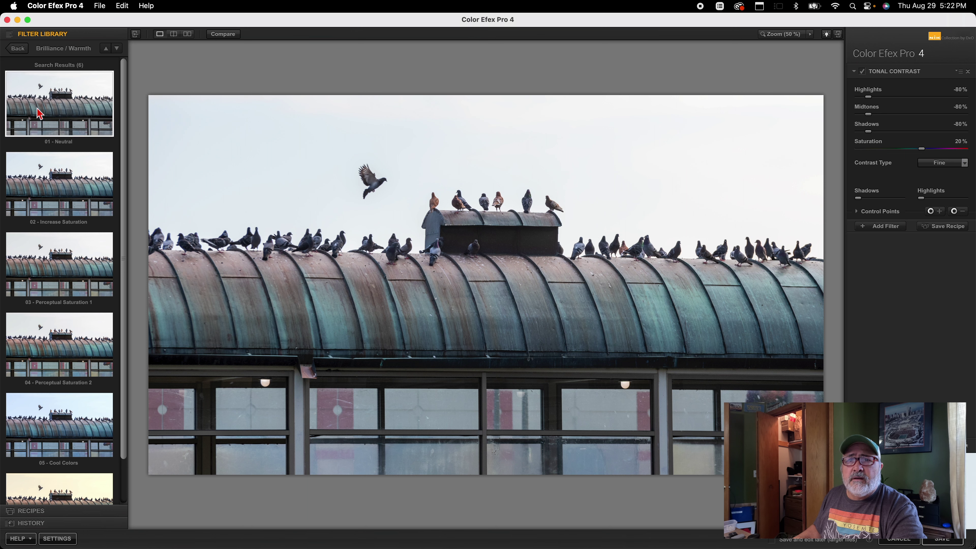
left_click(14, 50)
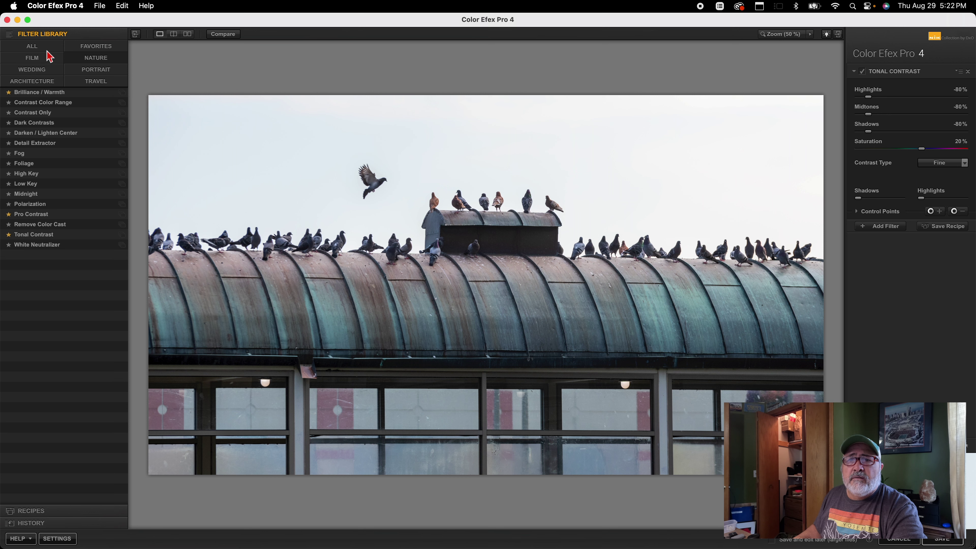
left_click(38, 47)
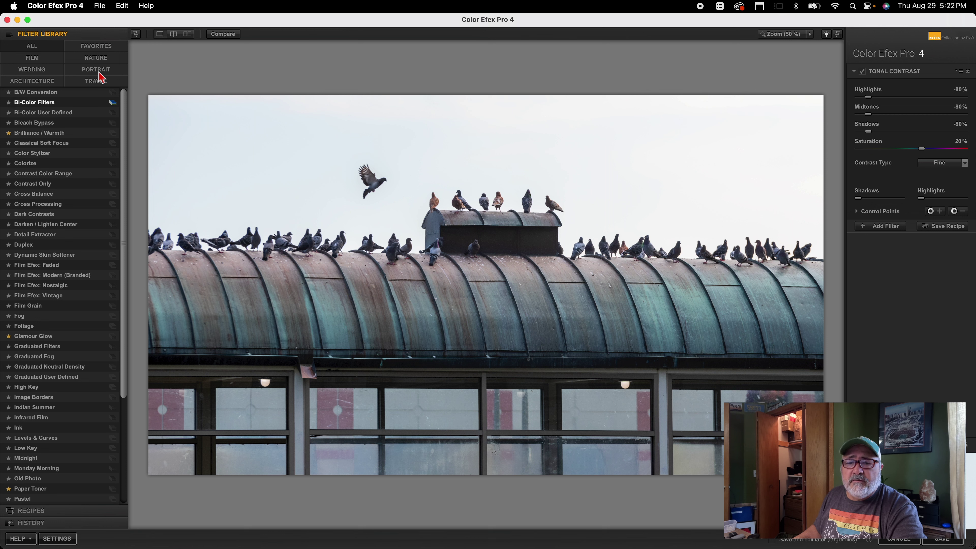
scroll(50, 334, "down", 5)
scroll(51, 336, "down", 4)
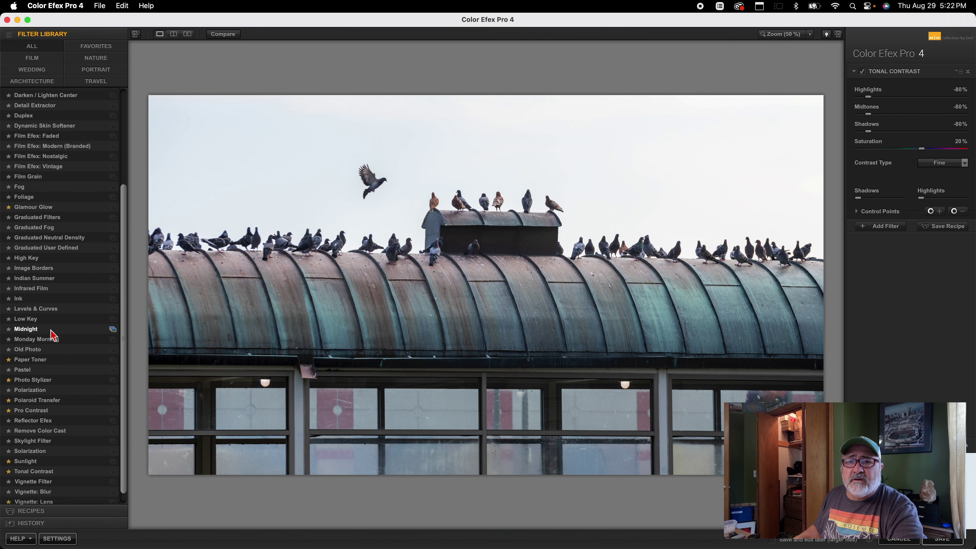
scroll(55, 301, "up", 8)
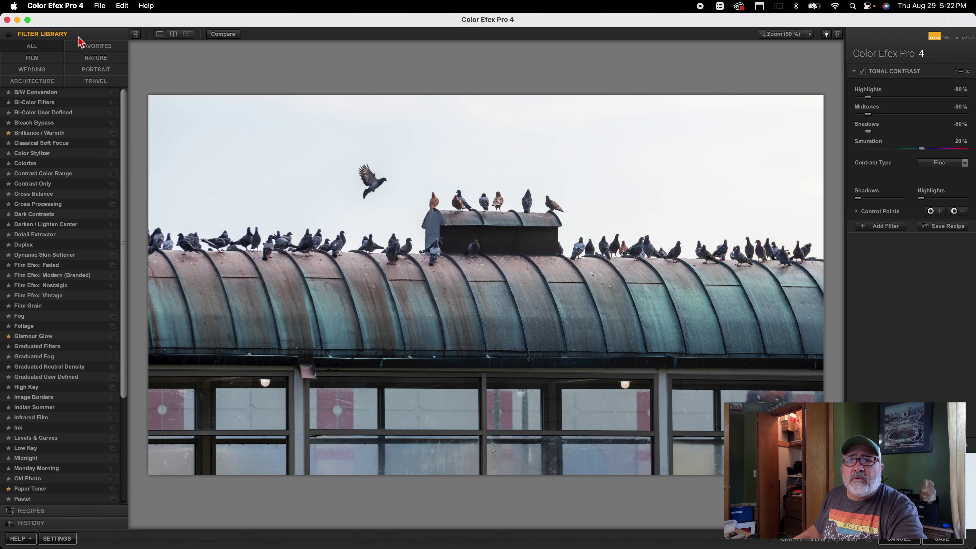
left_click(104, 49)
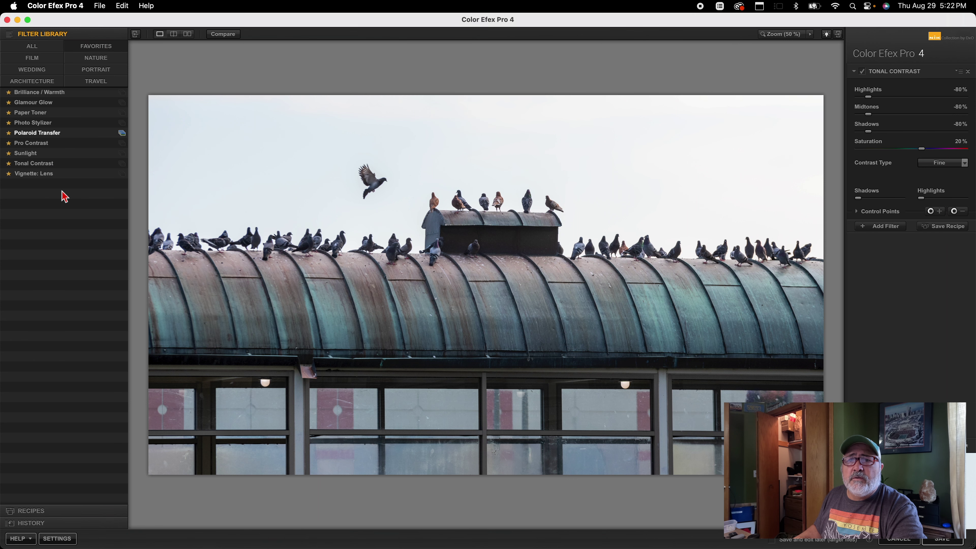
left_click(122, 94)
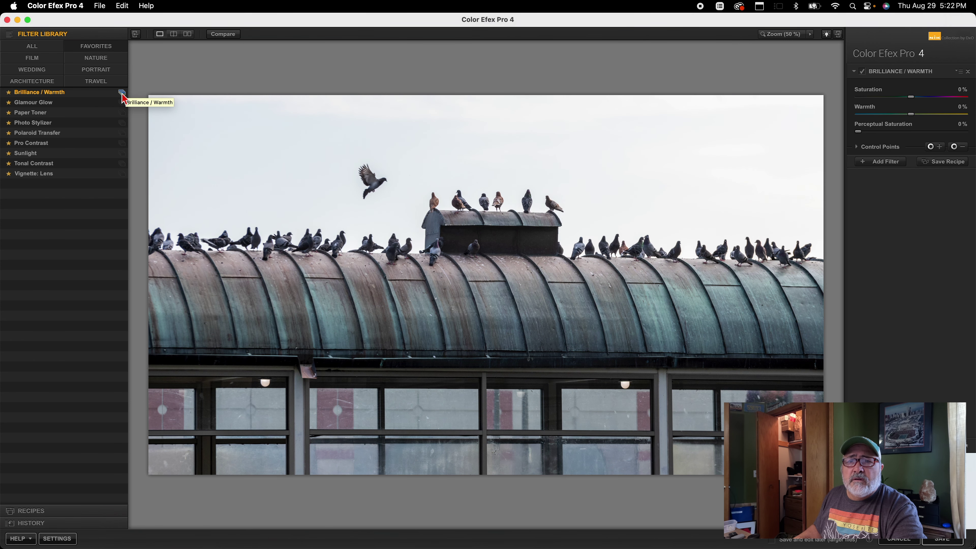
Preview Brilliance / Warmth presets 01–05, apply 06 - Warm Colors, and add an empty second filter
left_click(122, 93)
left_click(68, 122)
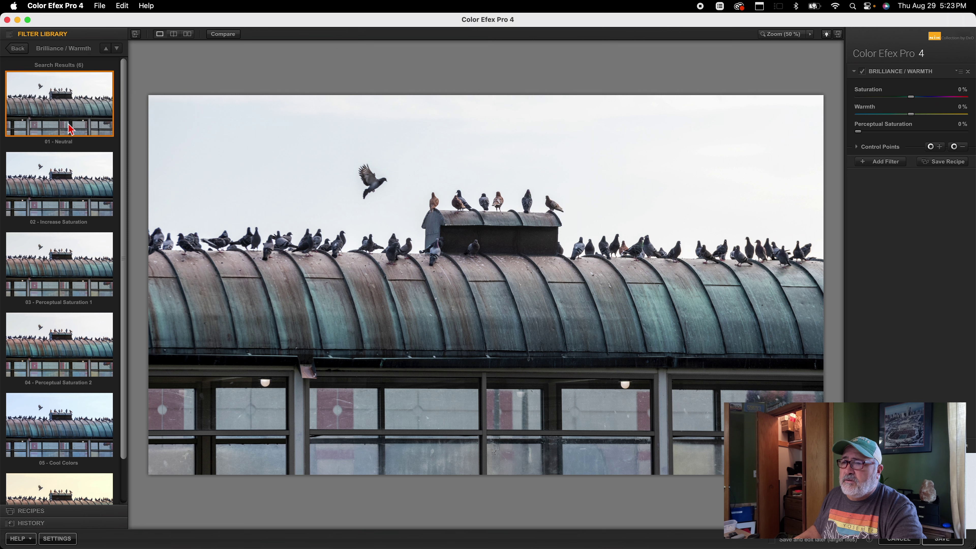
left_click(70, 193)
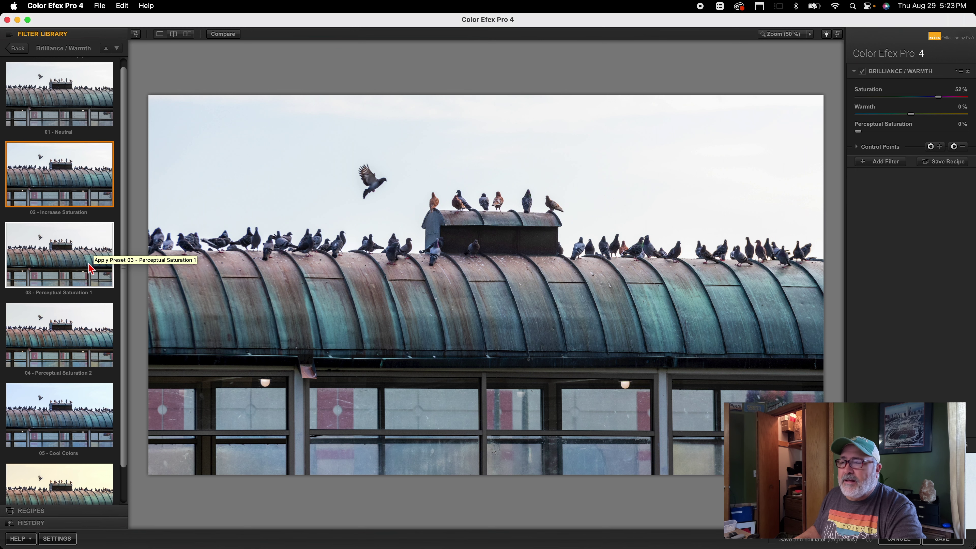
scroll(93, 269, "down", 1)
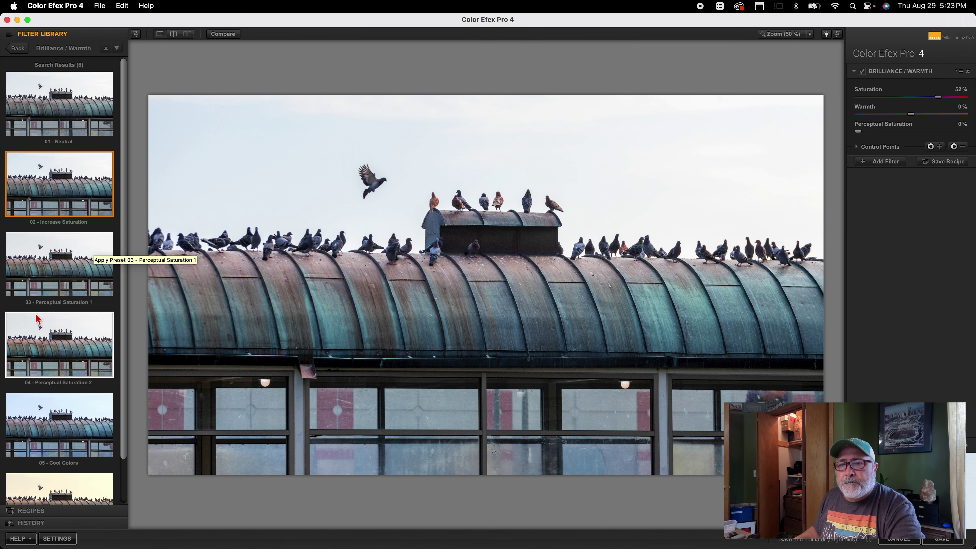
left_click(76, 286)
scroll(79, 286, "down", 3)
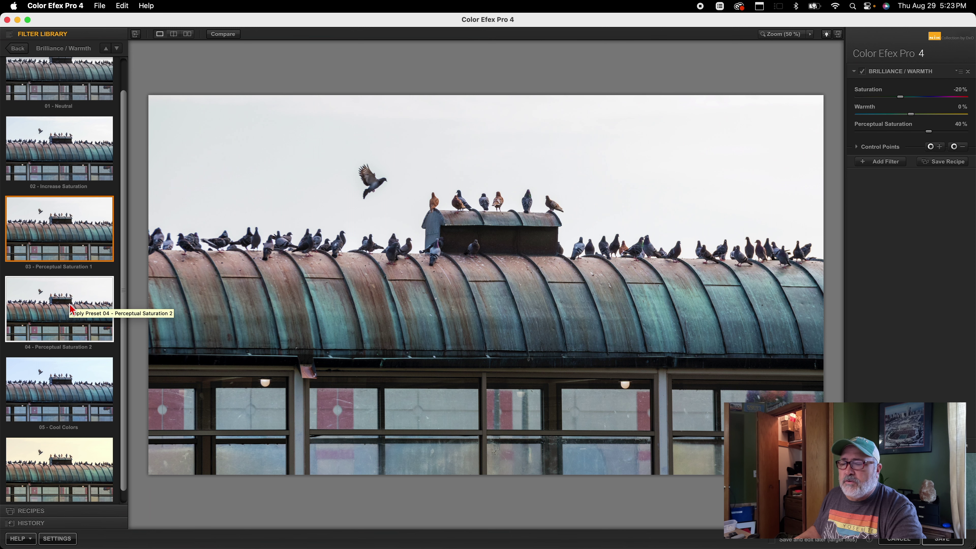
scroll(75, 304, "down", 1)
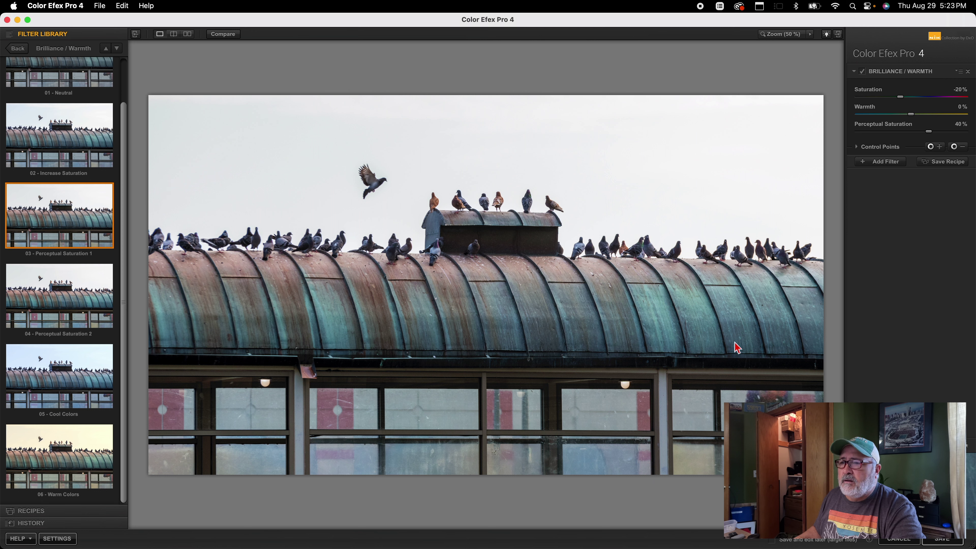
left_click(88, 311)
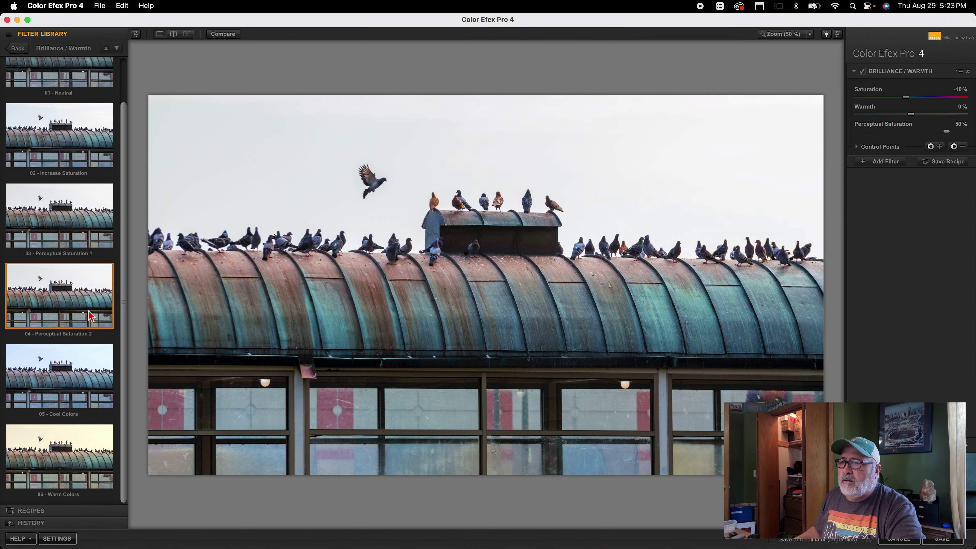
left_click(54, 383)
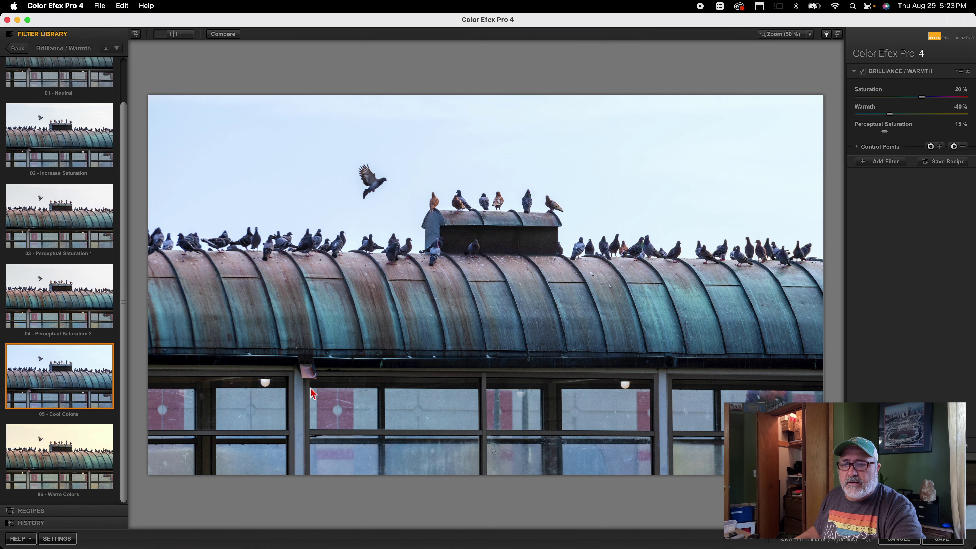
left_click(81, 447)
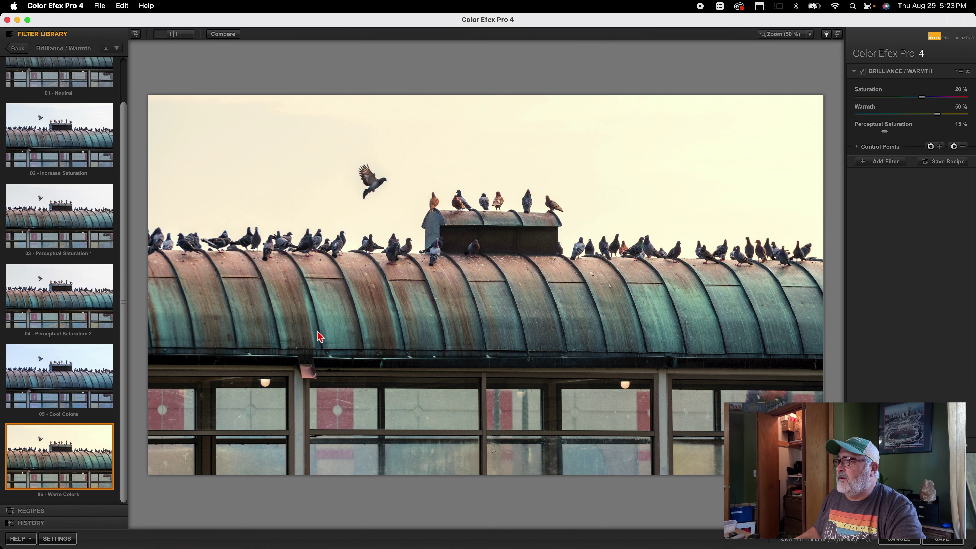
left_click(886, 161)
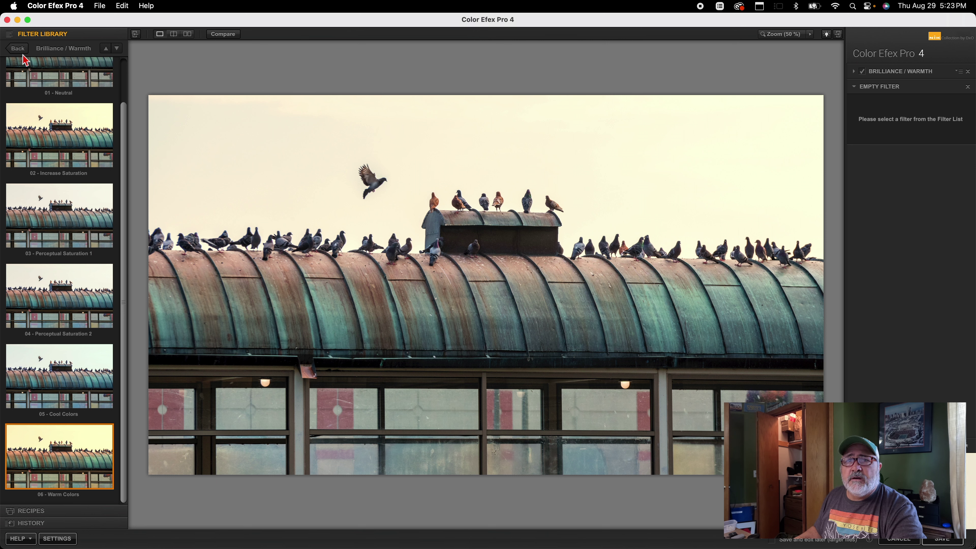
Try the Vignette: Lens 02 Rectangular Vignette preset on the pigeon photo
left_click(21, 52)
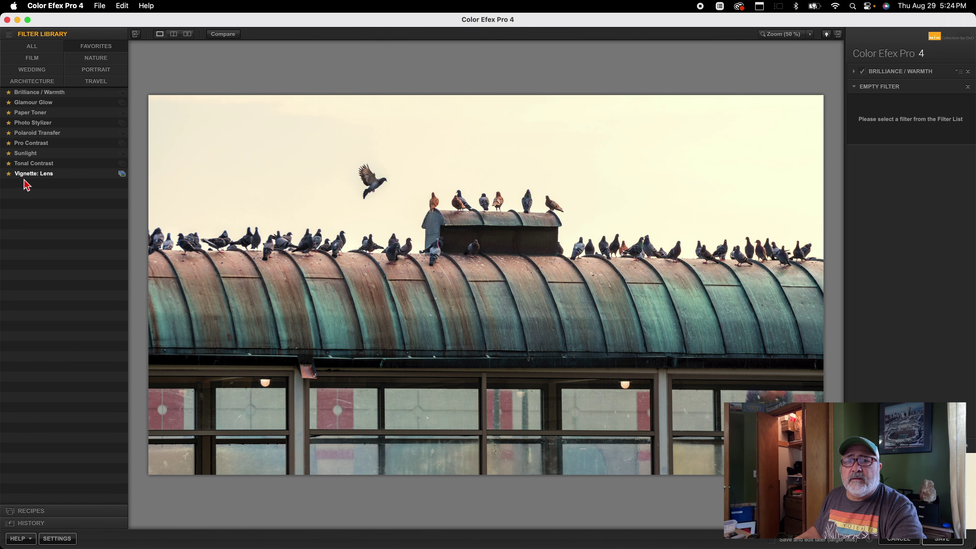
left_click(122, 175)
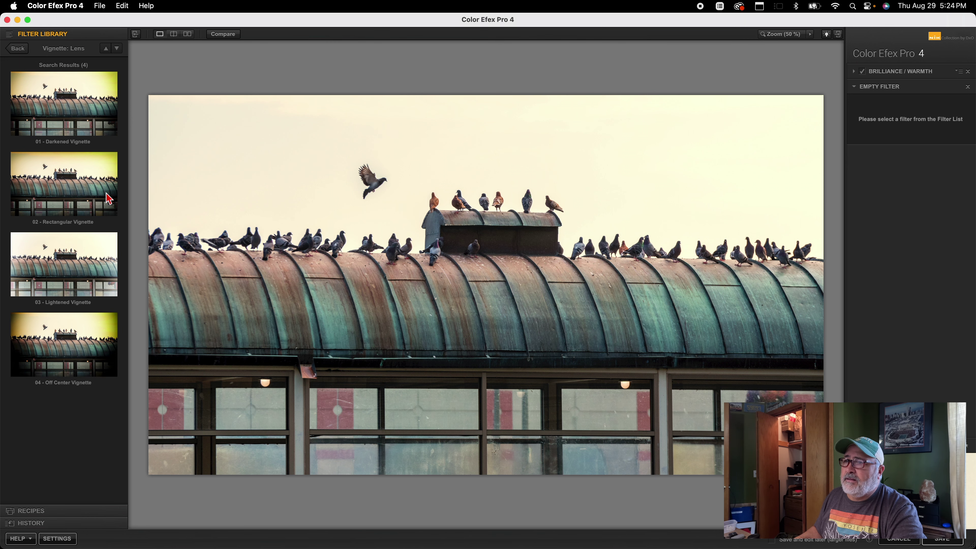
left_click(68, 191)
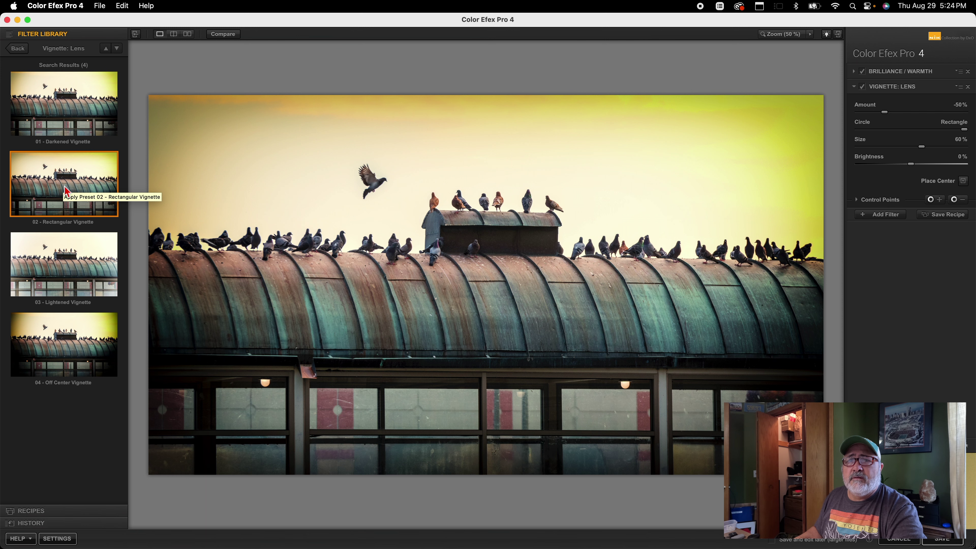
Replace the vignette with Bleach Bypass and apply its 04 - Increase Detail preset
left_click(19, 48)
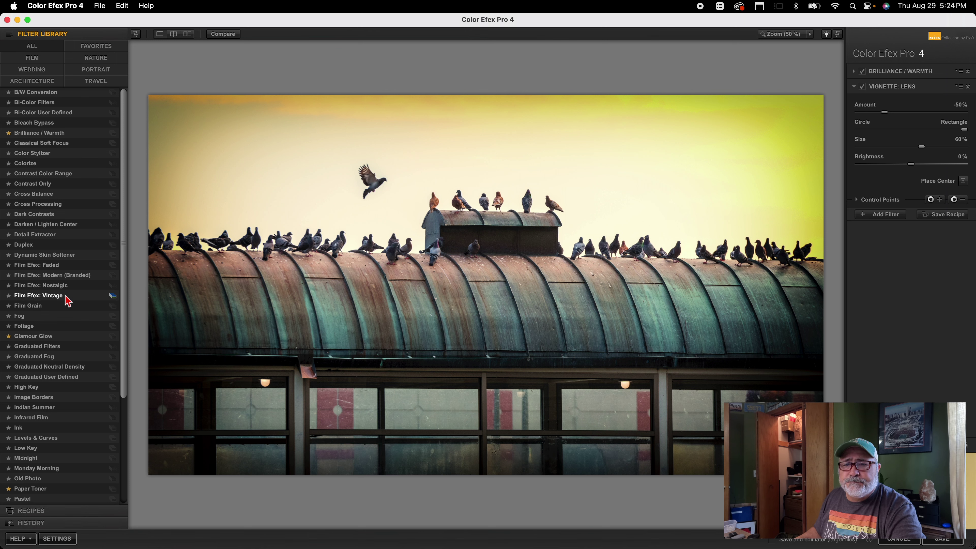
left_click(112, 122)
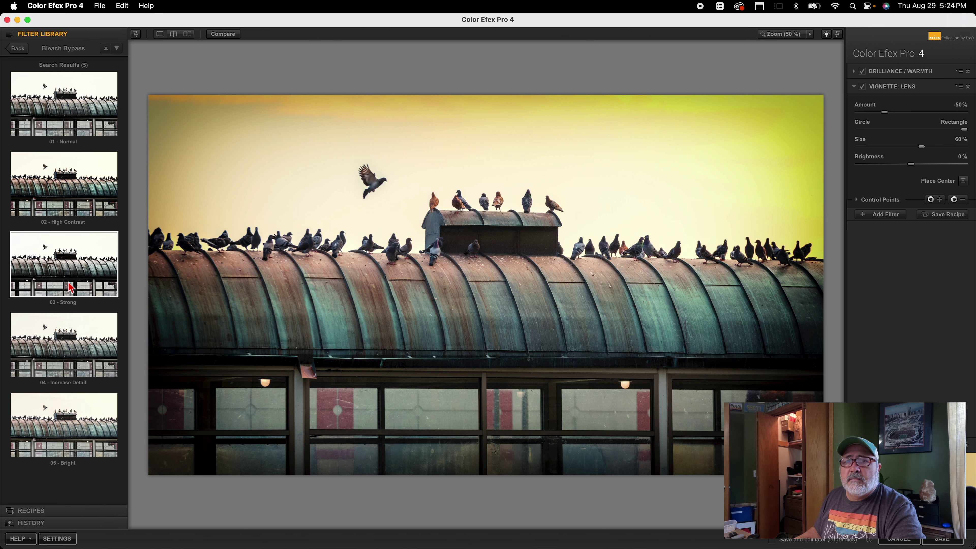
left_click(77, 109)
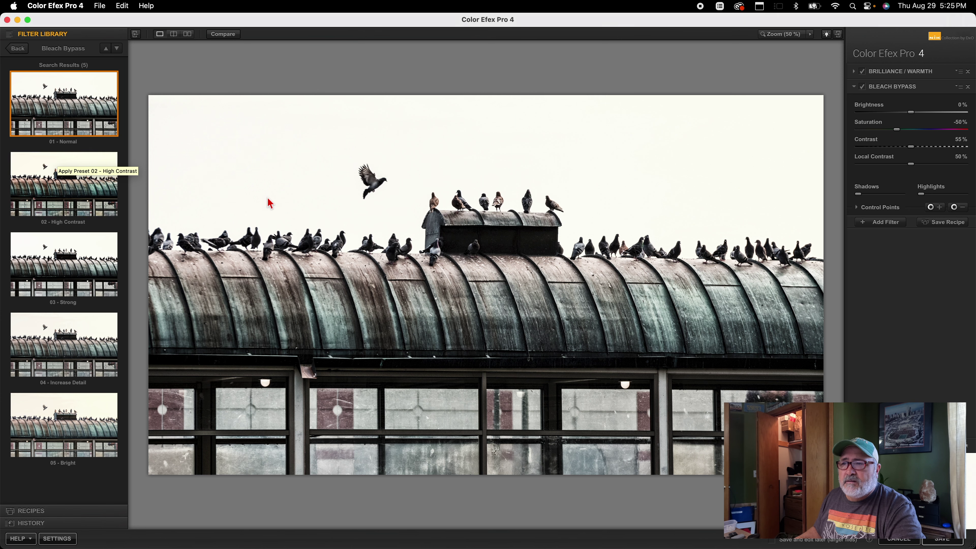
left_click(94, 355)
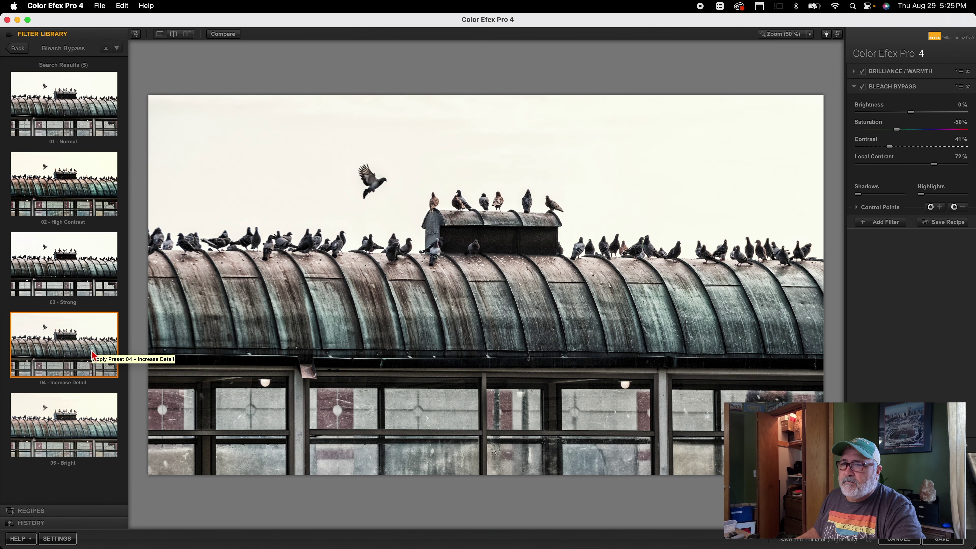
Save the Color Efex Pro pigeon edit back to Lightroom as a TIF and review it in Develop
left_click(945, 543)
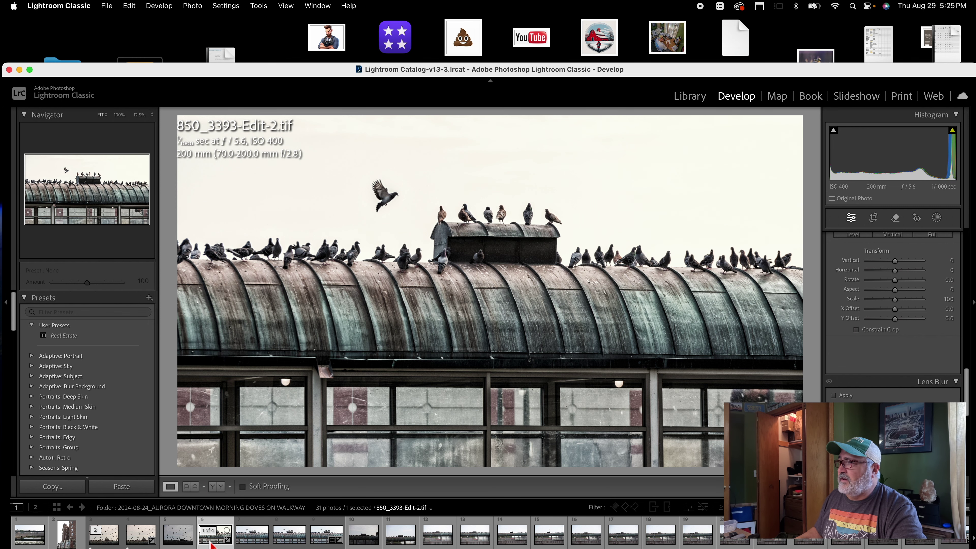
scroll(889, 316, "up", 3)
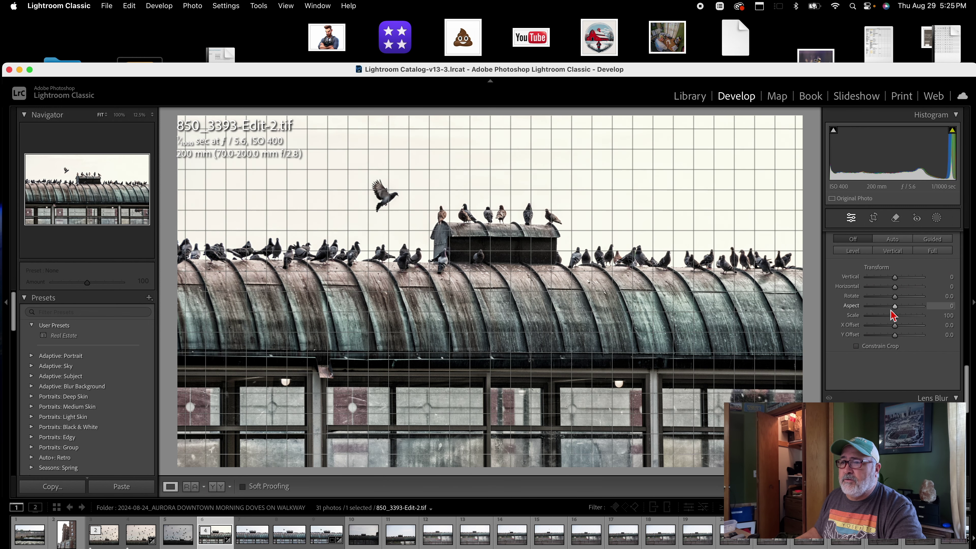
scroll(891, 314, "up", 4)
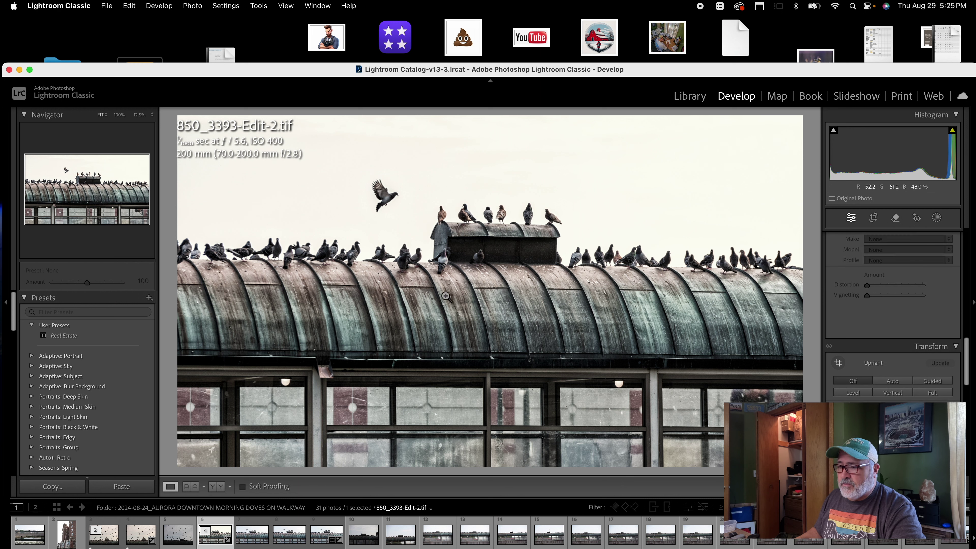
scroll(888, 364, "down", 5)
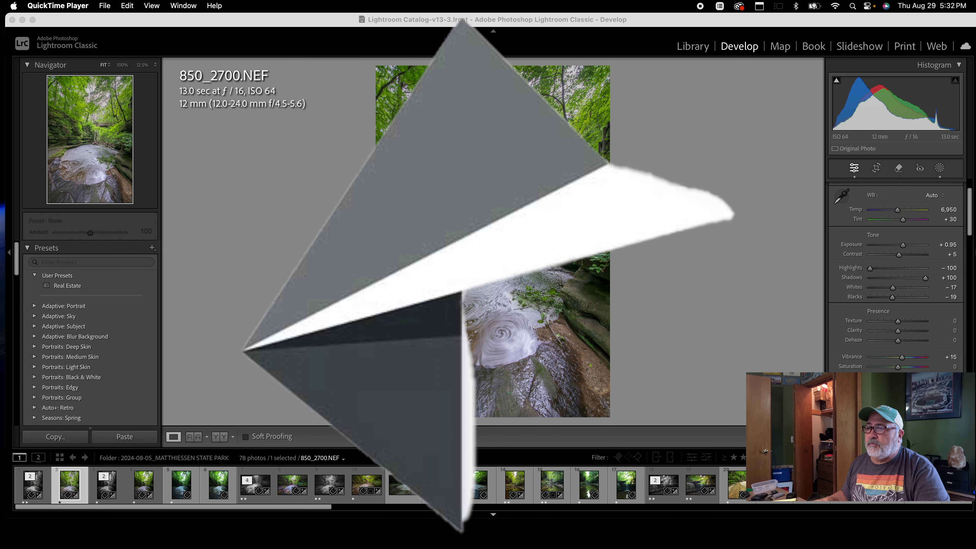
Send an edited copy of 850_2700.NEF, with Lightroom adjustments, to Silver Efex Pro 3
left_click(523, 195)
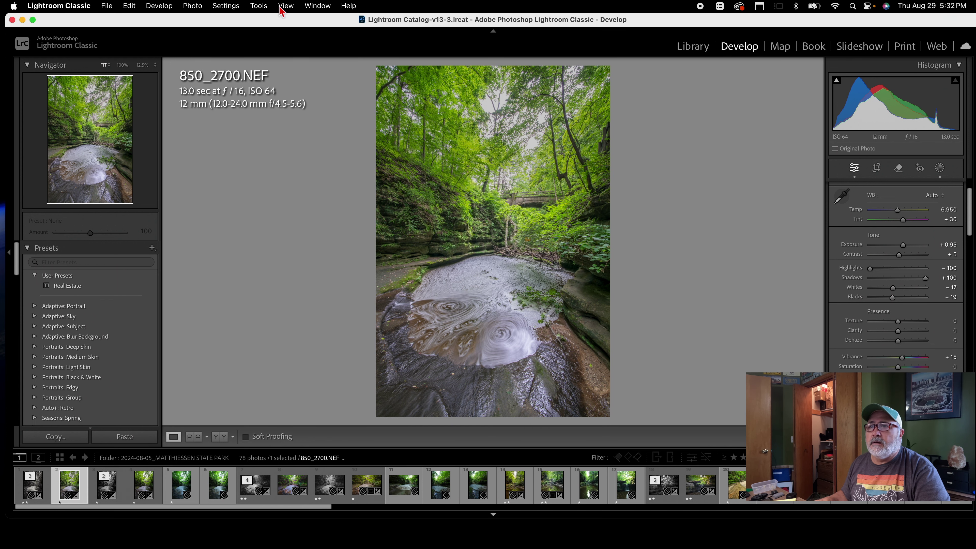
right_click(494, 127)
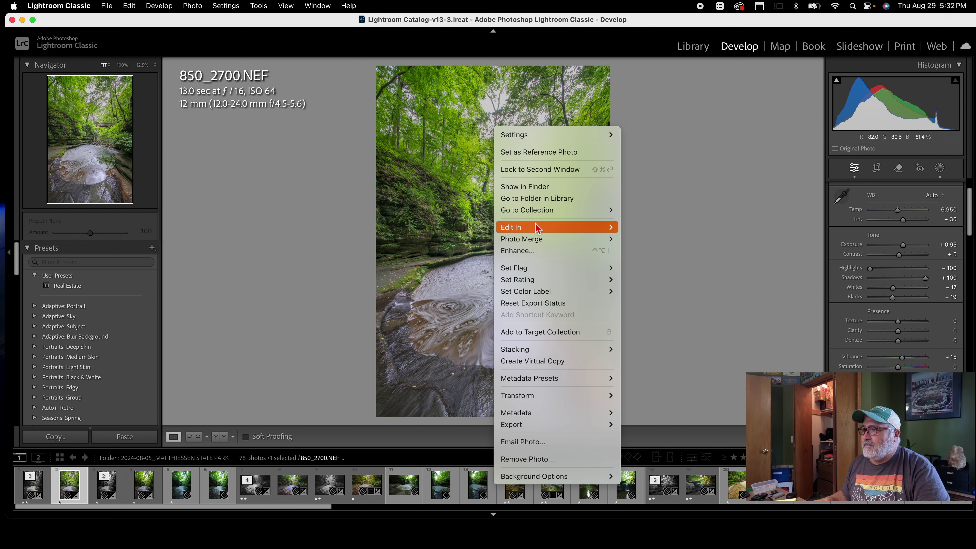
mouse_move(559, 230)
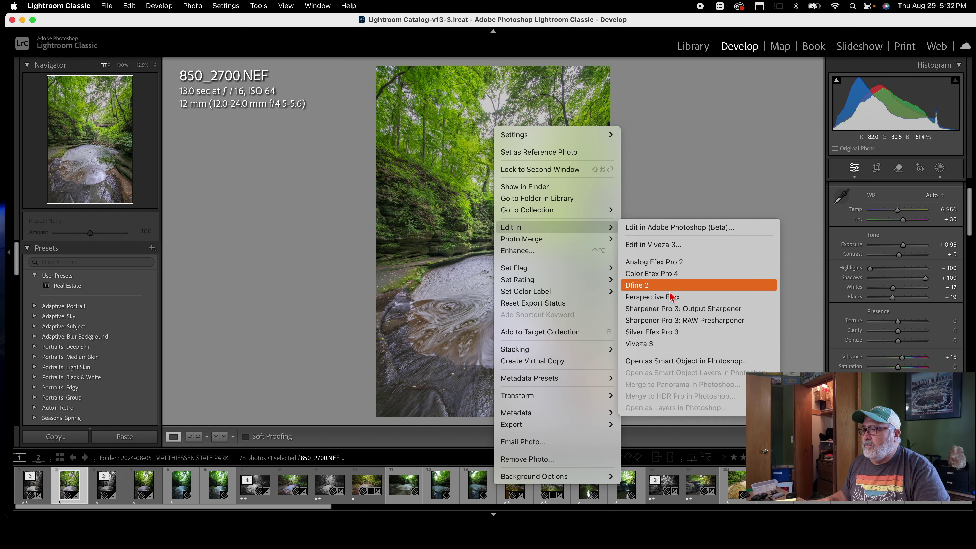
left_click(657, 333)
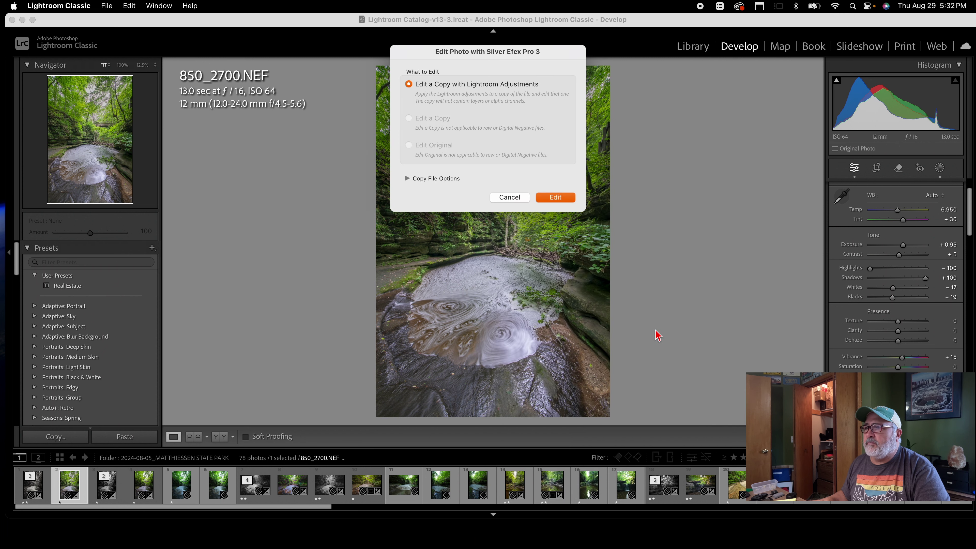
left_click(556, 197)
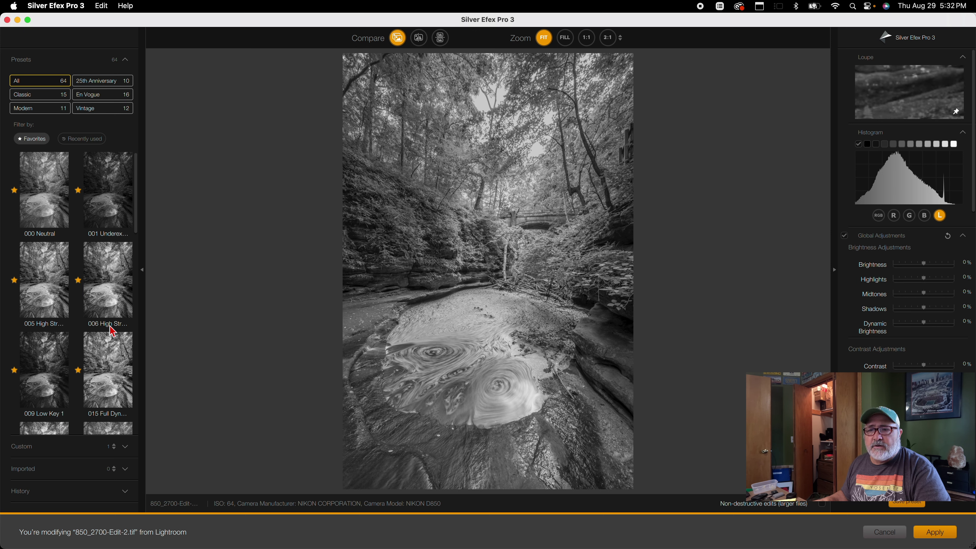
Apply the 016 Full Dynamic Smooth preset, then switch to 019 Fine Art
scroll(95, 248, "down", 3)
scroll(100, 246, "down", 8)
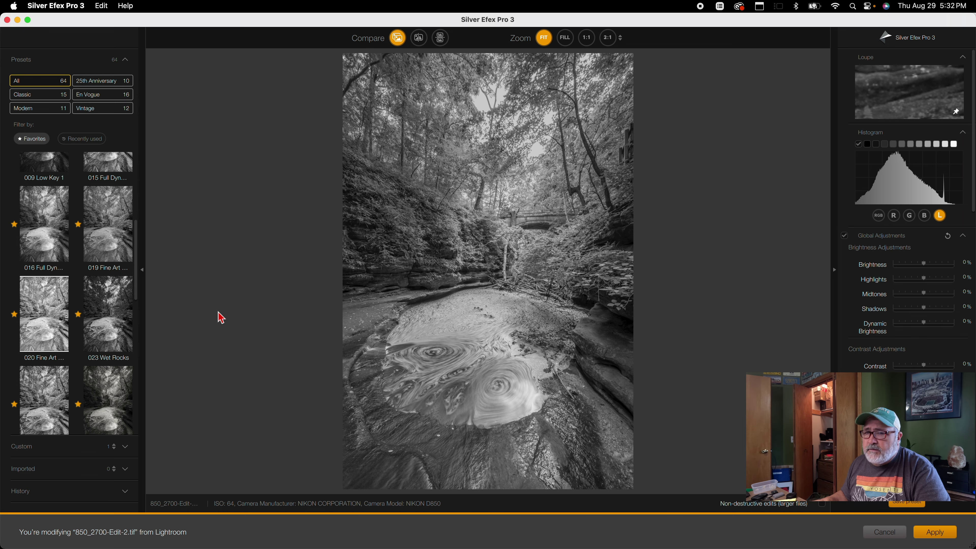
scroll(79, 316, "up", 3)
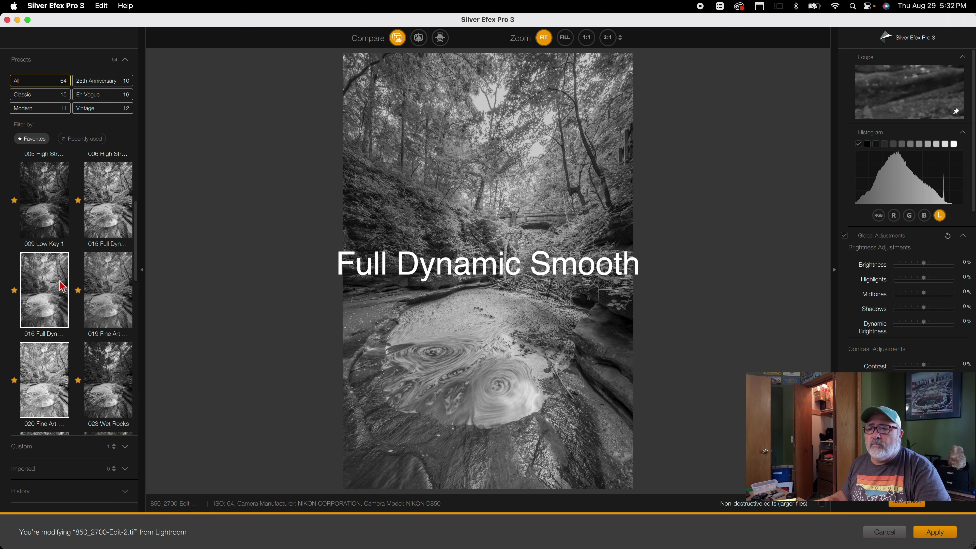
left_click(48, 291)
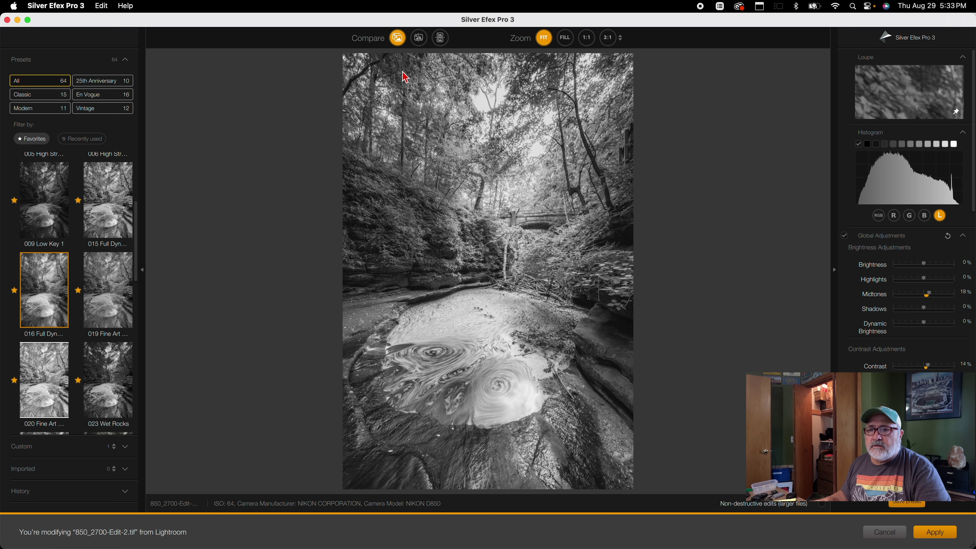
scroll(111, 325, "down", 3)
left_click(114, 226)
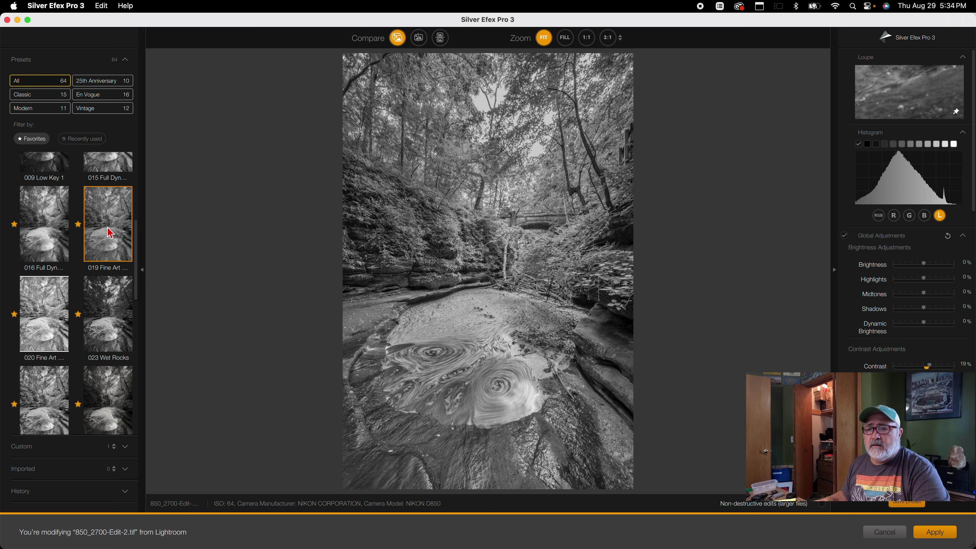
Return to 016 Full Dynamic Smooth, then try the 023 Wet Rocks preset
left_click(64, 243)
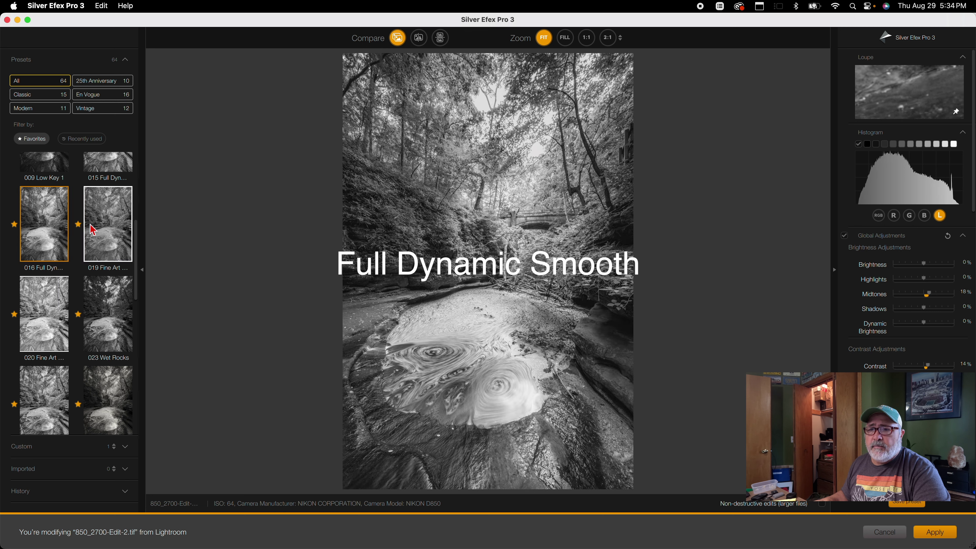
scroll(87, 239, "down", 5)
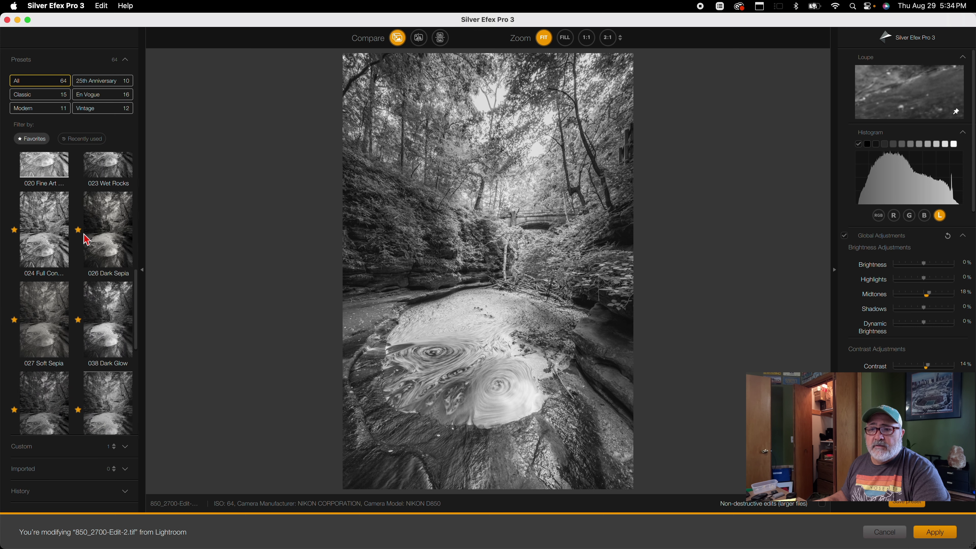
scroll(102, 249, "up", 4)
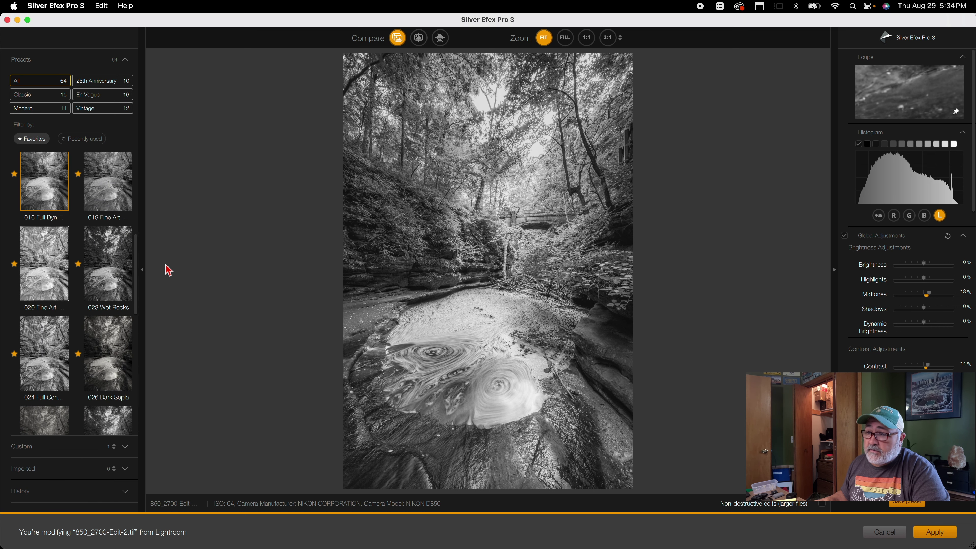
mouse_move(112, 282)
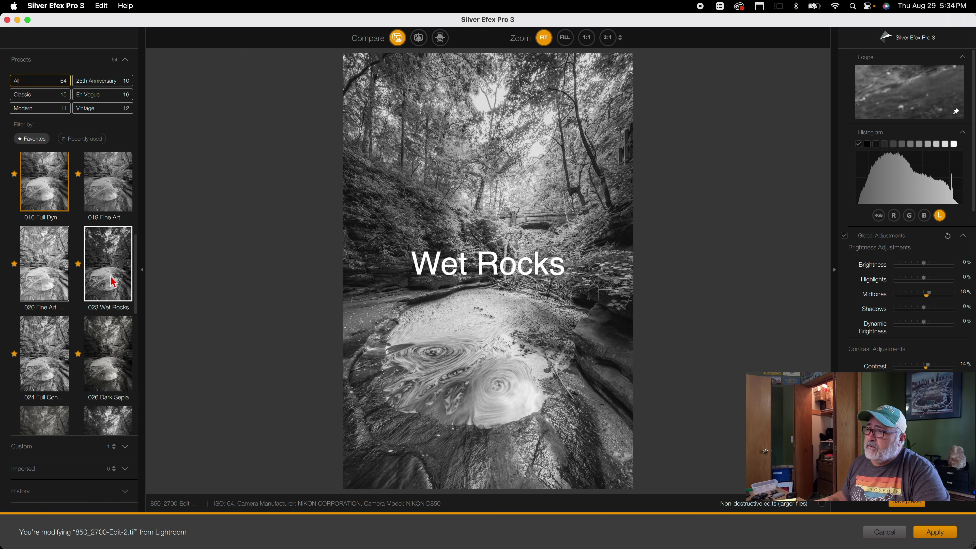
left_click(113, 282)
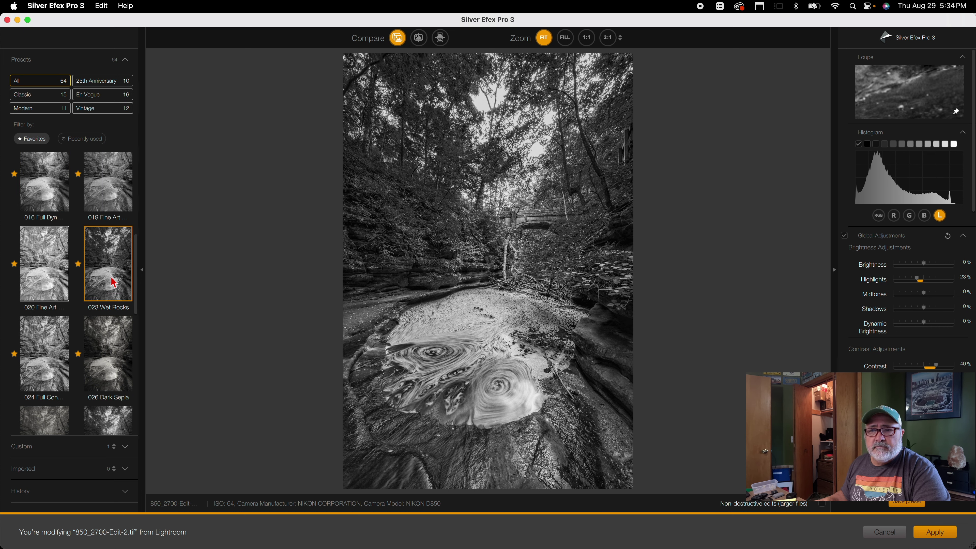
Try 026 Dark Sepia, then settle on the 038 Dark Glow preset
scroll(99, 316, "down", 3)
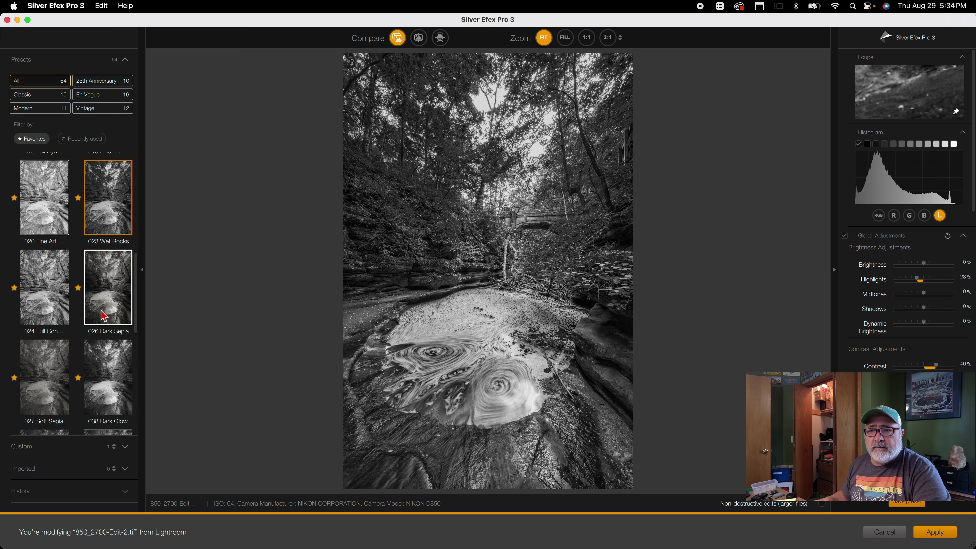
scroll(106, 325, "down", 3)
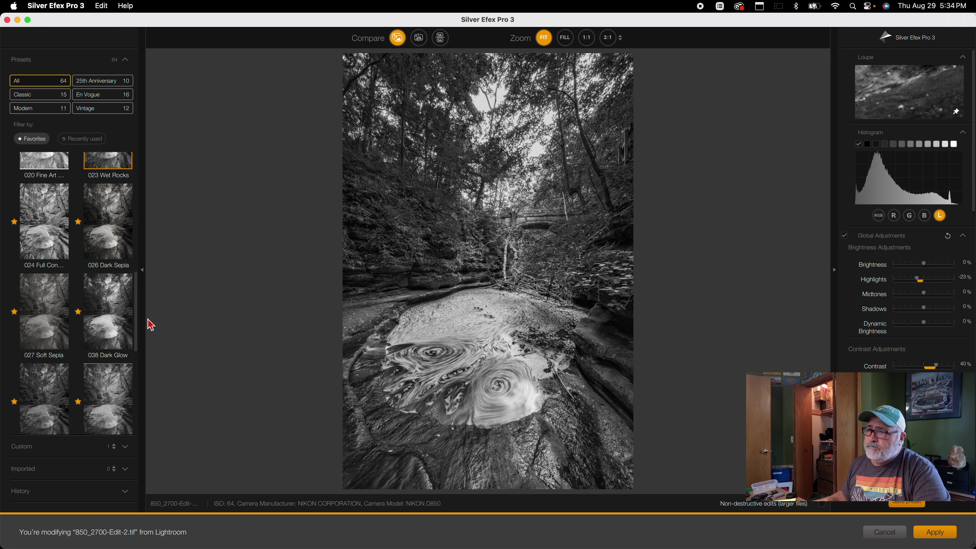
left_click(123, 236)
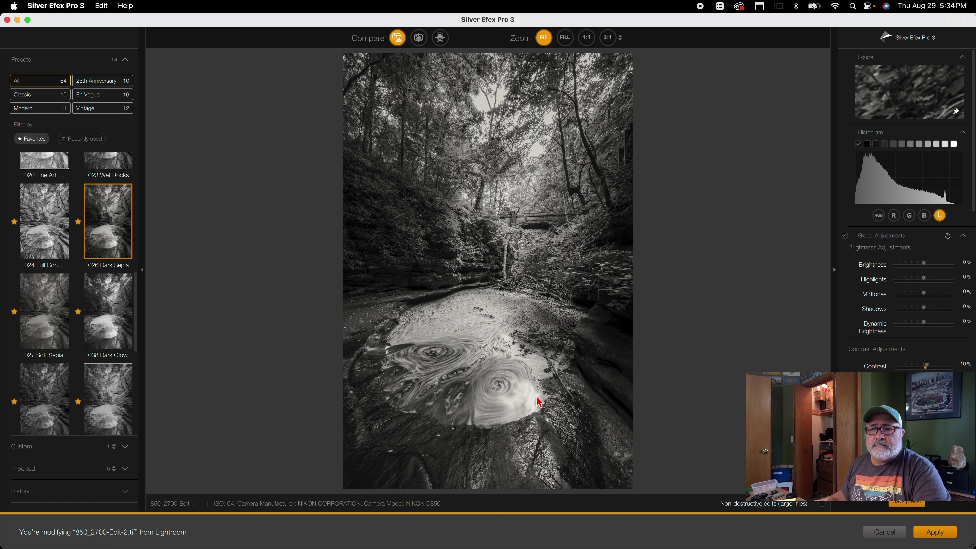
scroll(79, 248, "down", 3)
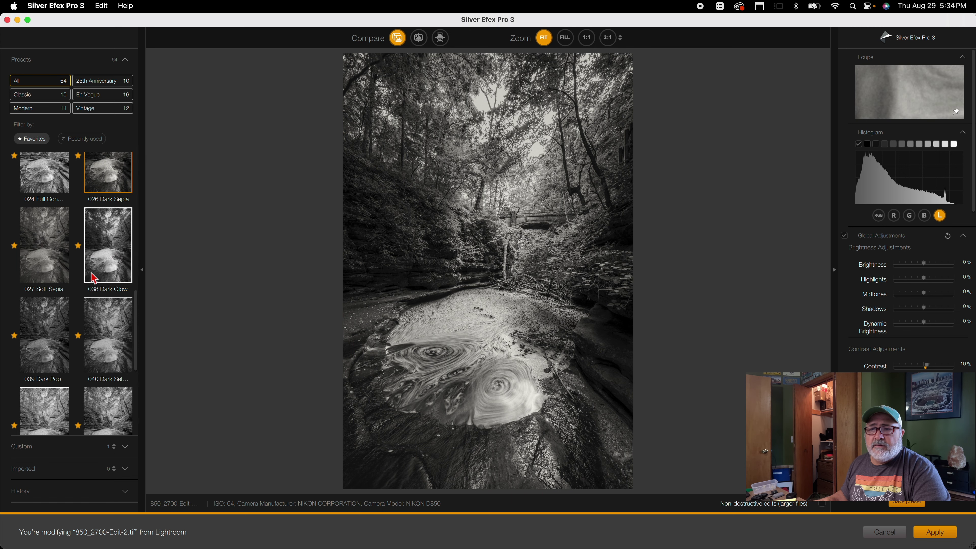
left_click(92, 283)
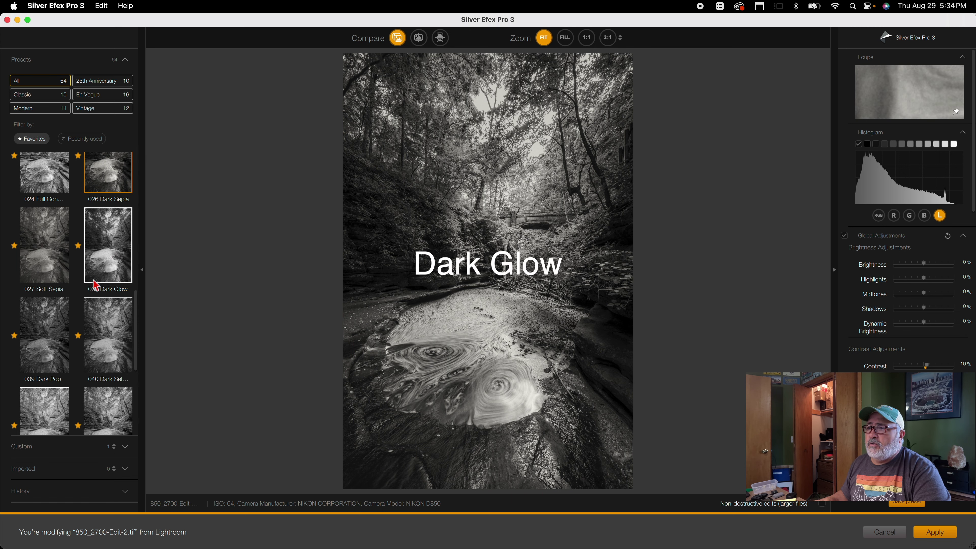
left_click(120, 261)
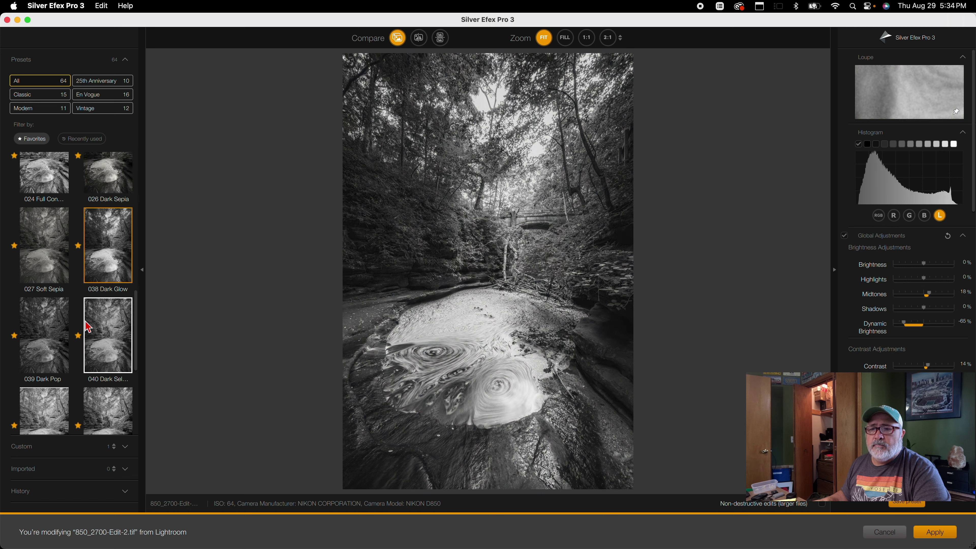
scroll(94, 307, "down", 3)
Apply the 040 Dark Selenium preset to the creek photo
left_click(121, 272)
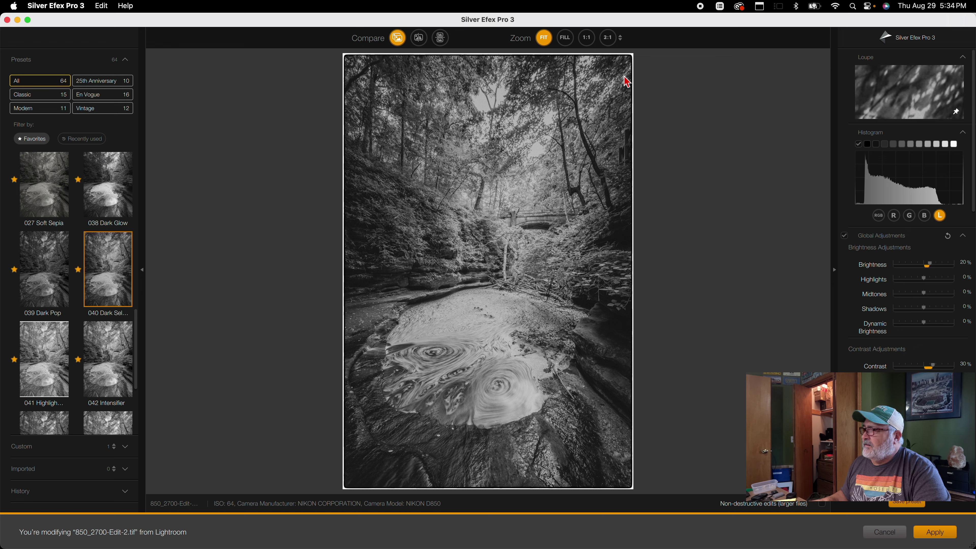
scroll(921, 368, "down", 15)
scroll(897, 357, "up", 5)
scroll(913, 225, "down", 8)
scroll(913, 225, "down", 2)
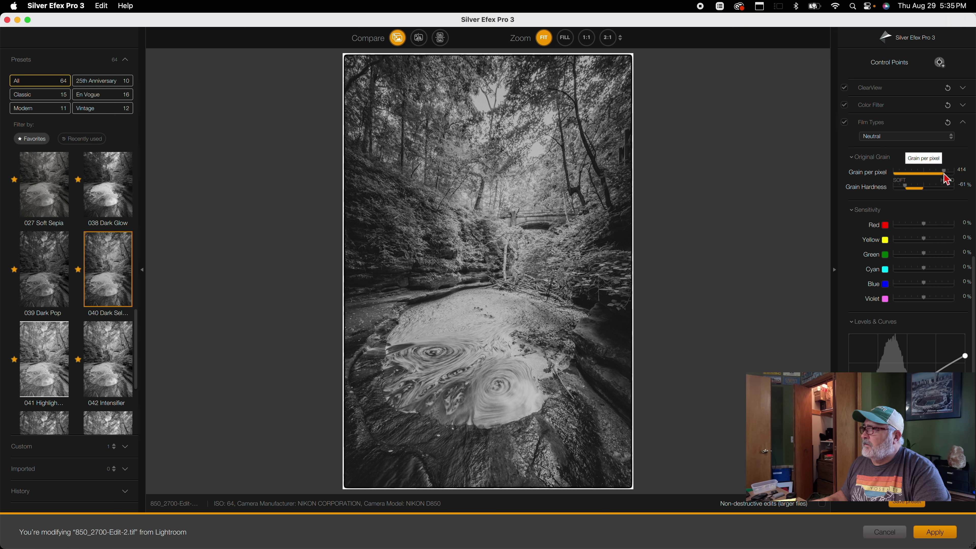
Set the film grain to 500 per pixel with Grain Hardness at 0%
left_click_drag(944, 173, 960, 172)
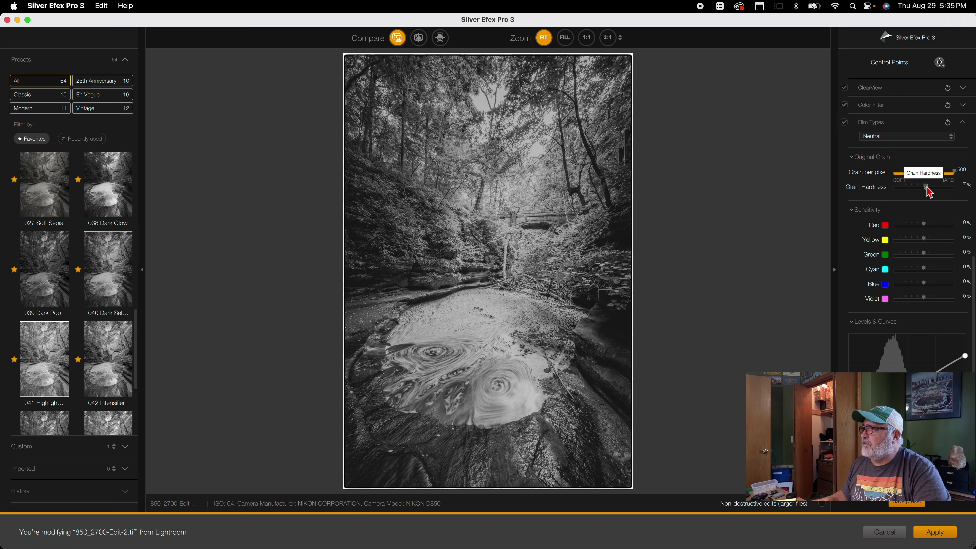
left_click_drag(899, 192, 923, 194)
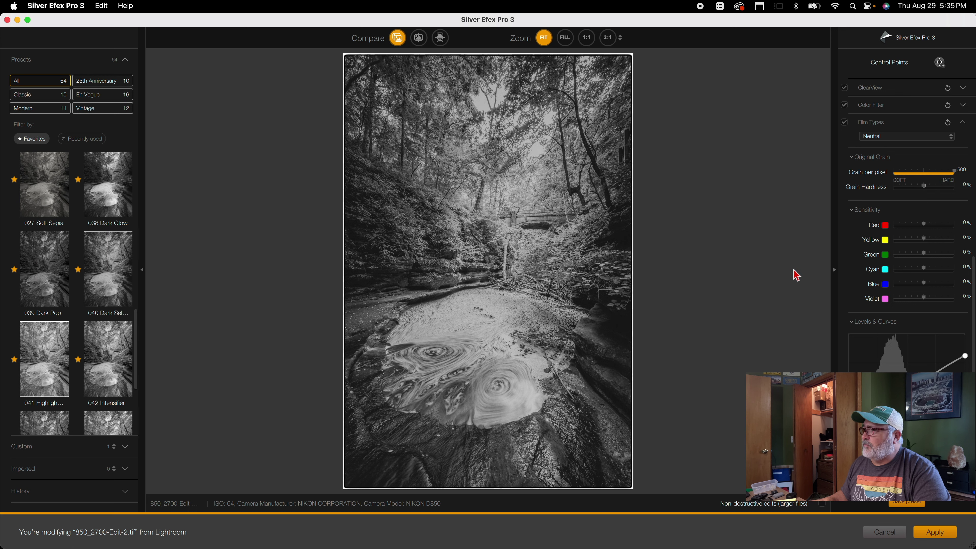
scroll(906, 250, "down", 5)
scroll(906, 231, "down", 3)
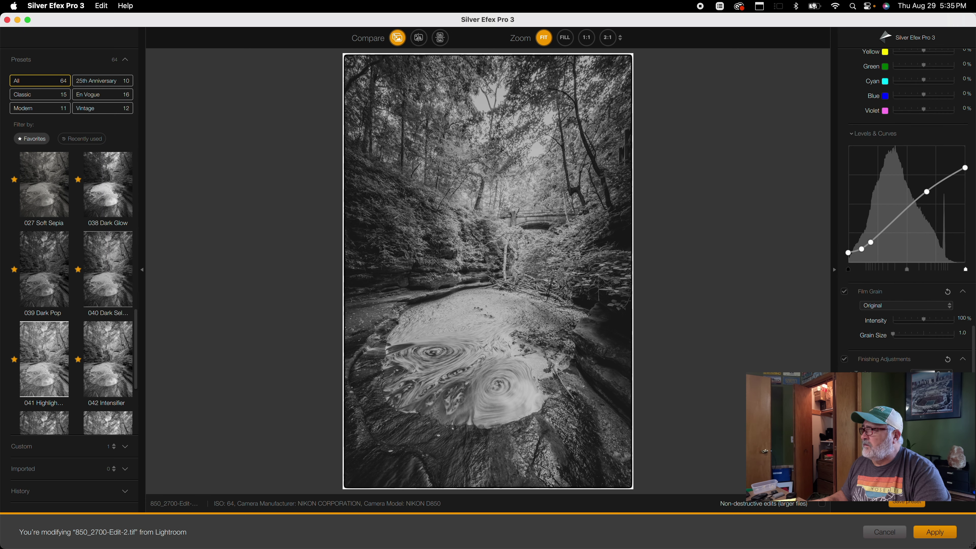
Switch the film grain to Type 1 and darken the edges with a Lens Falloff vignette
left_click(947, 306)
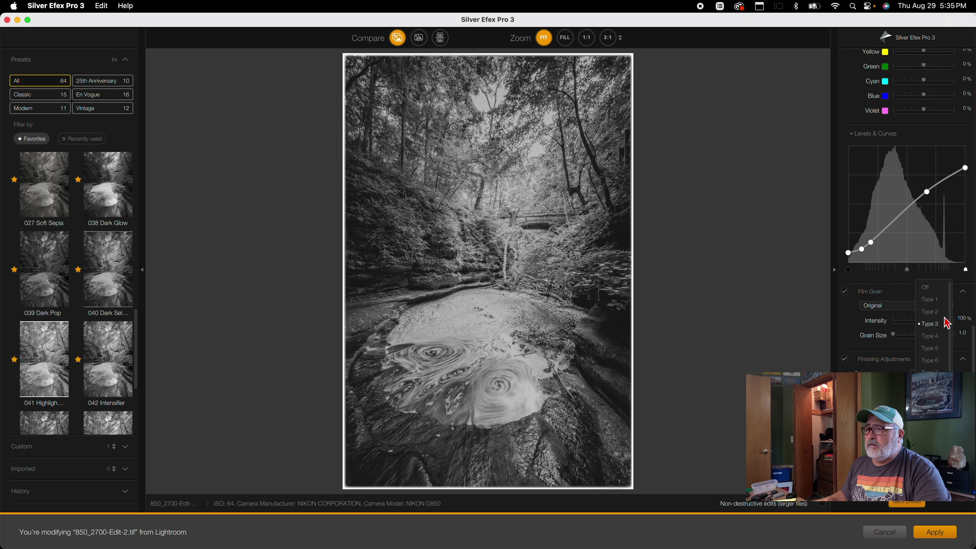
left_click(937, 300)
scroll(936, 299, "up", 1)
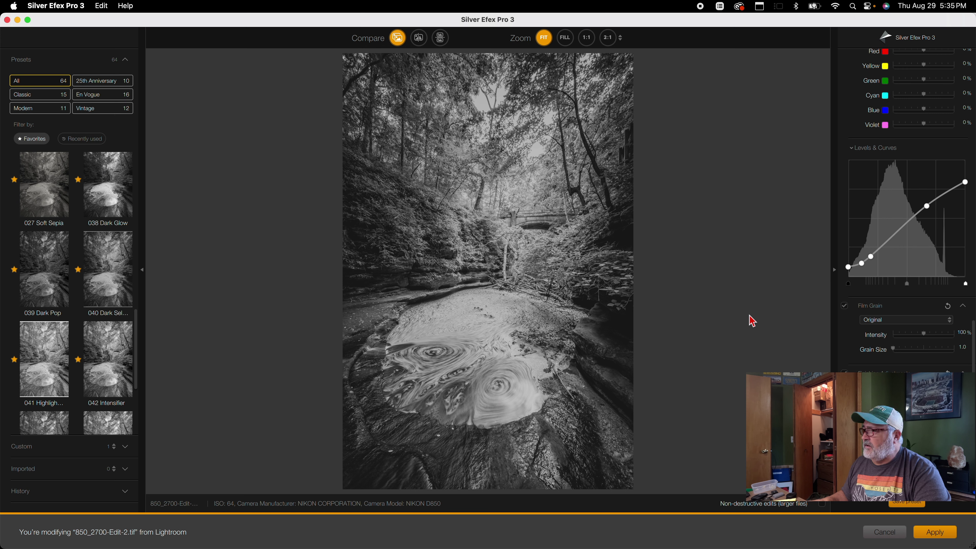
scroll(859, 375, "down", 1)
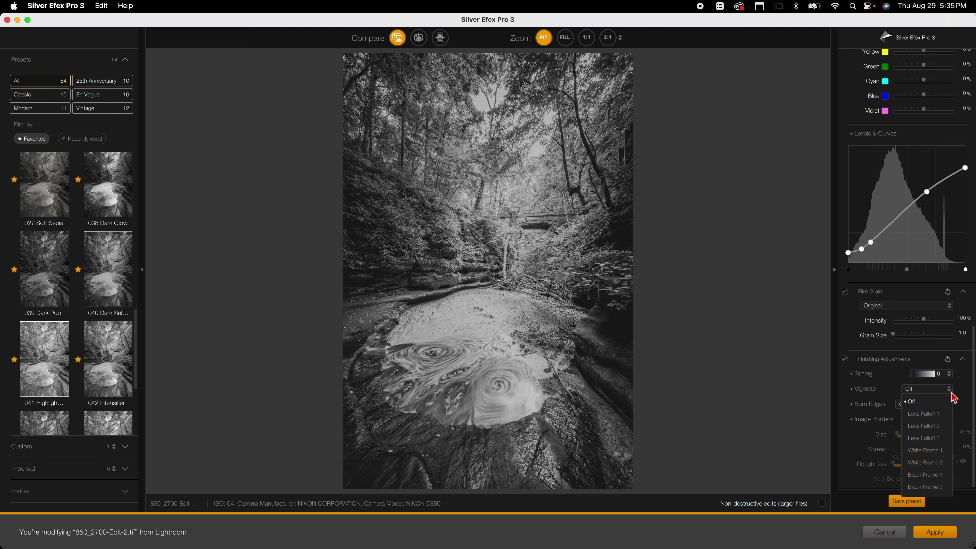
left_click(923, 413)
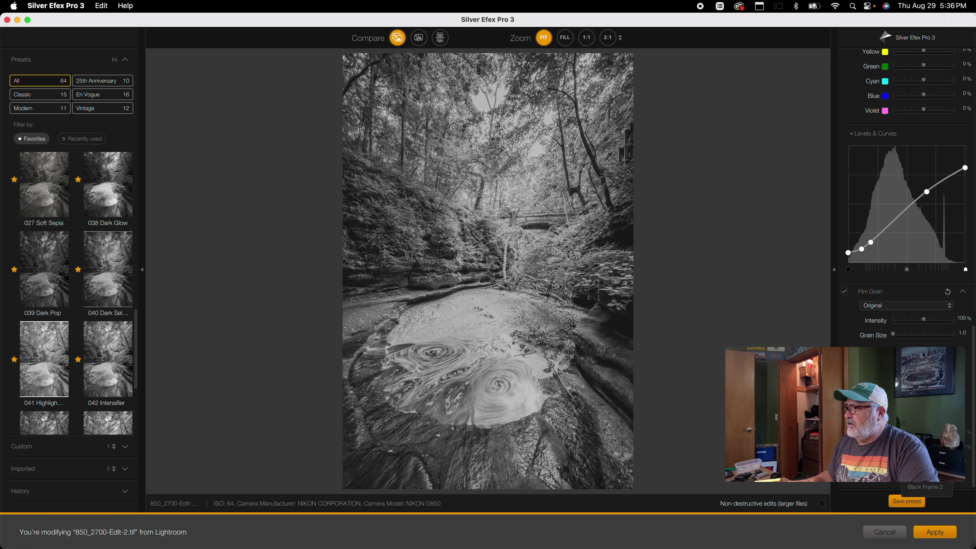
scroll(906, 192, "up", 1)
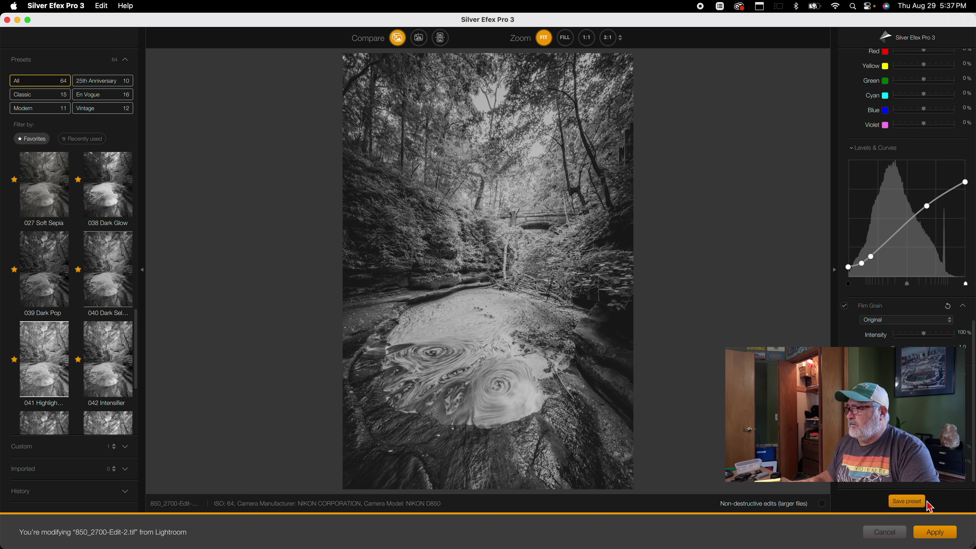
Apply the Silver Efex black-and-white edits so the creek photo returns to Lightroom
left_click(919, 531)
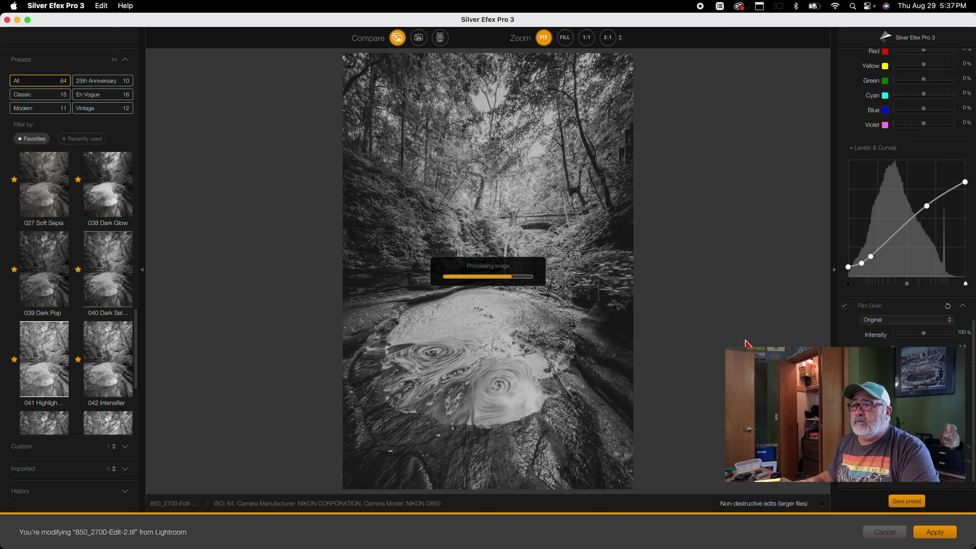